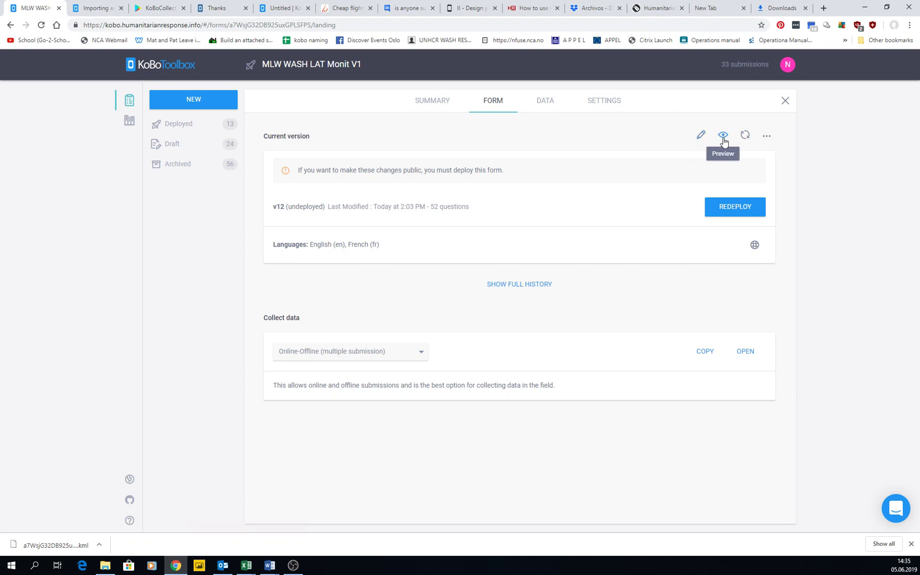
- Preview the form, then start replacing it by uploading an XLSForm from the computer
{"action": "left_click", "coordinate": [723, 136]}
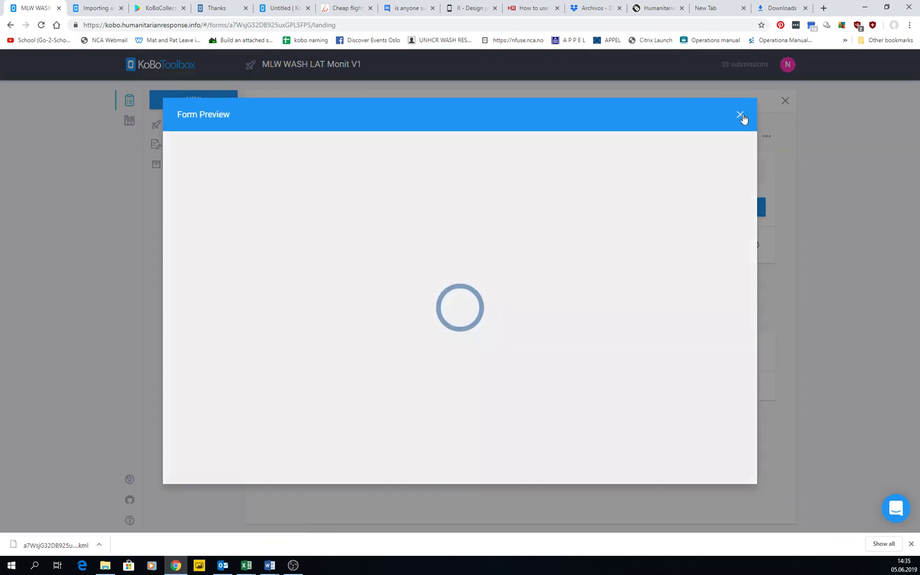
{"action": "left_click", "coordinate": [741, 116]}
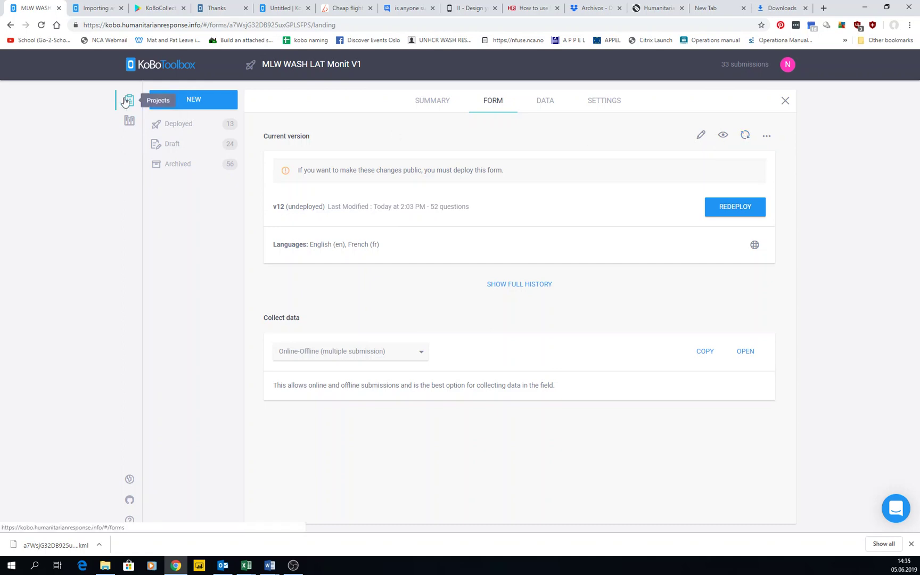
{"action": "left_click", "coordinate": [745, 135]}
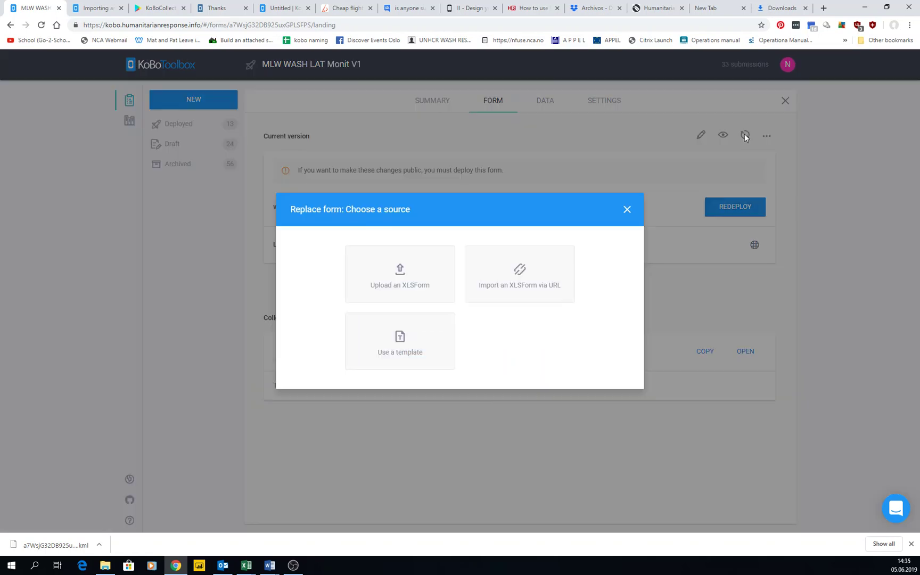
{"action": "left_click", "coordinate": [383, 278]}
{"action": "left_click", "coordinate": [390, 314]}
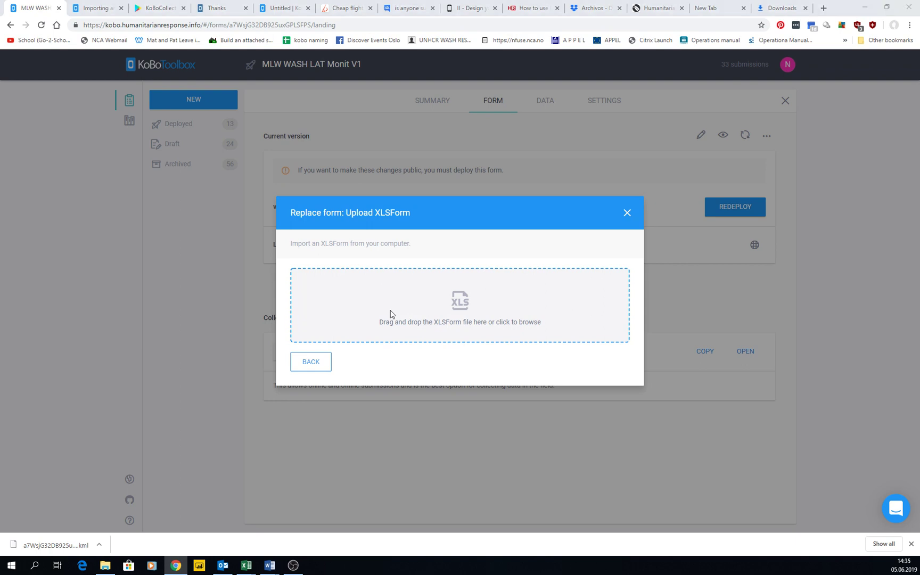
- Cancel the XLSForm file choice, close the upload window, and show More Actions
{"action": "left_click", "coordinate": [133, 66]}
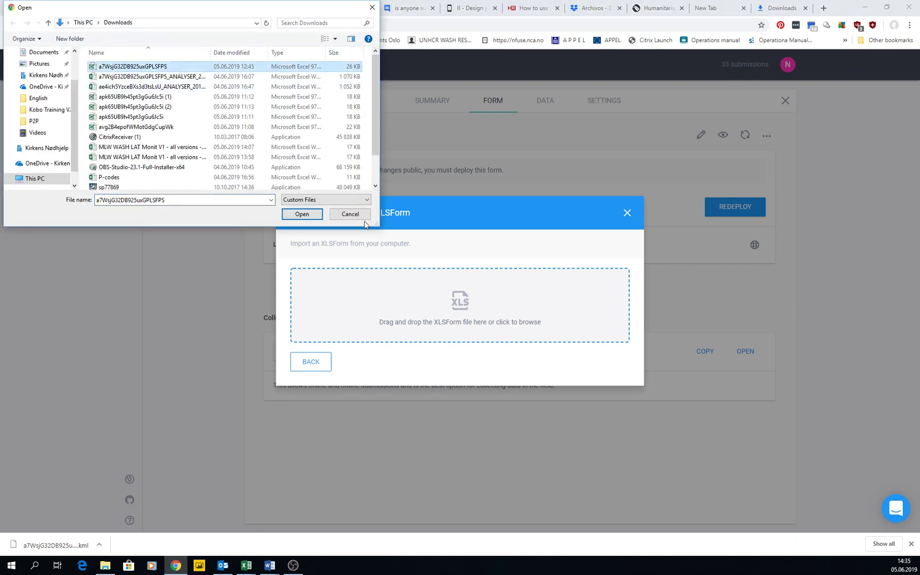
{"action": "left_click", "coordinate": [350, 214]}
{"action": "left_click", "coordinate": [627, 213]}
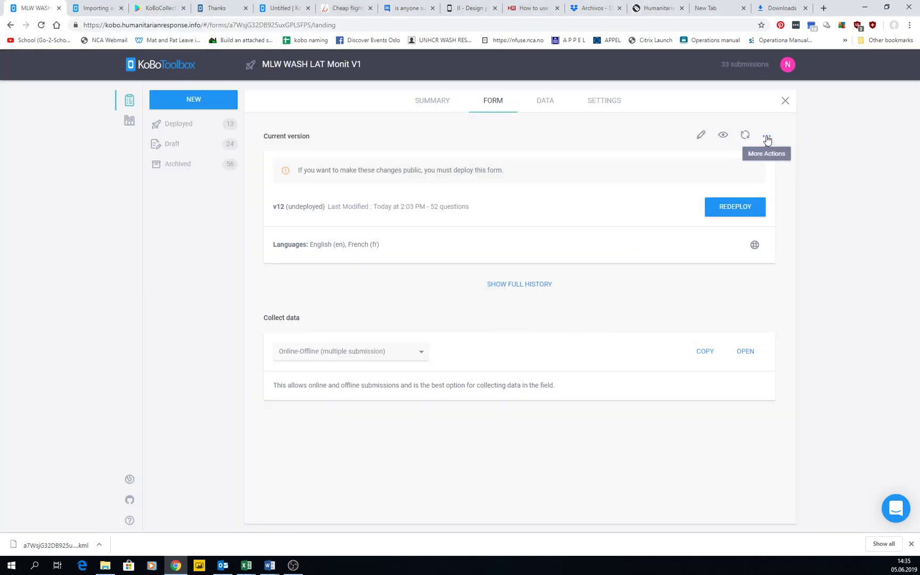
{"action": "left_click", "coordinate": [767, 137]}
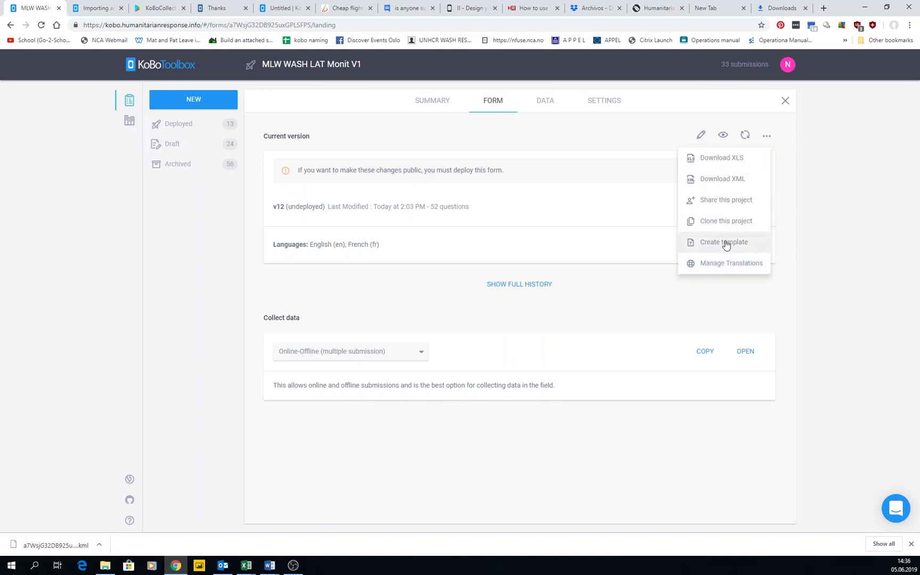
- Delete the French translation in Manage Translations and review the English language entry
{"action": "left_click", "coordinate": [731, 265]}
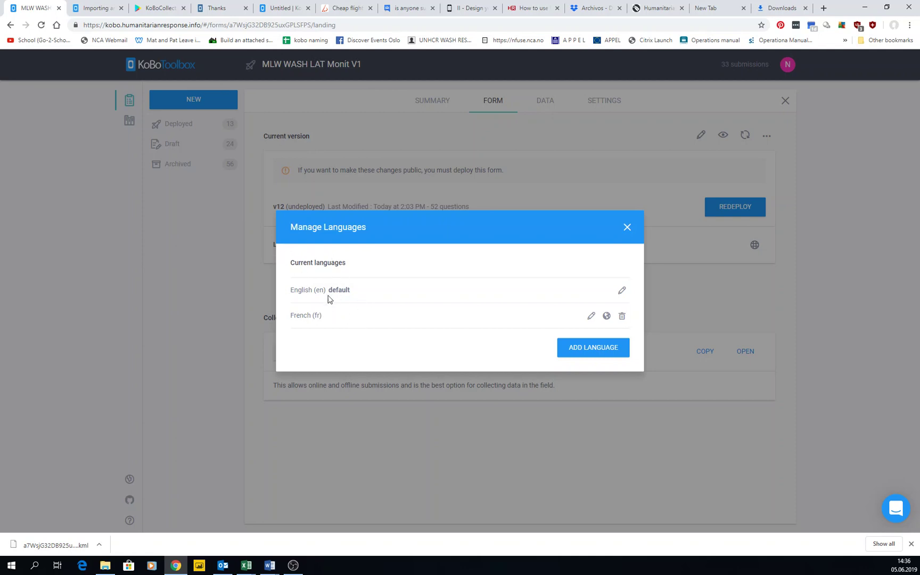
{"action": "left_click", "coordinate": [622, 317]}
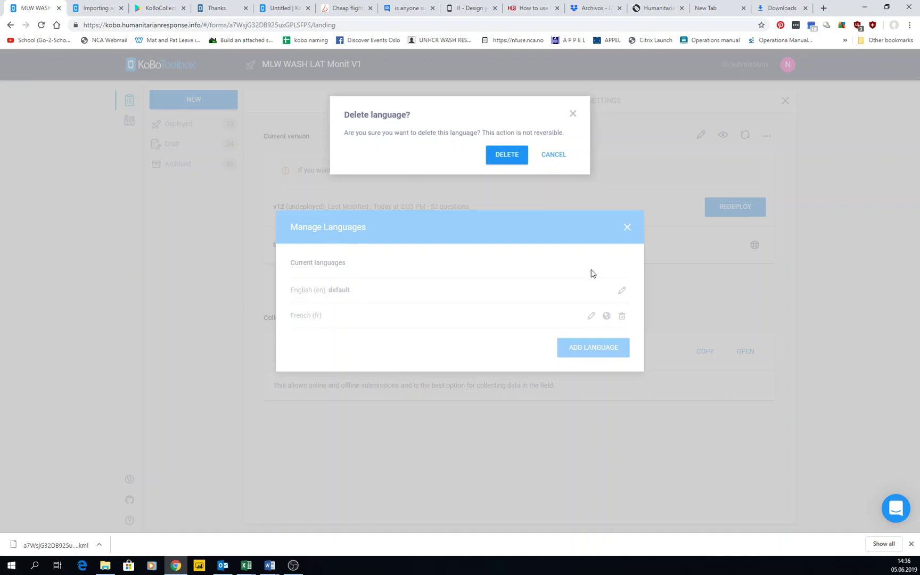
{"action": "left_click", "coordinate": [512, 155]}
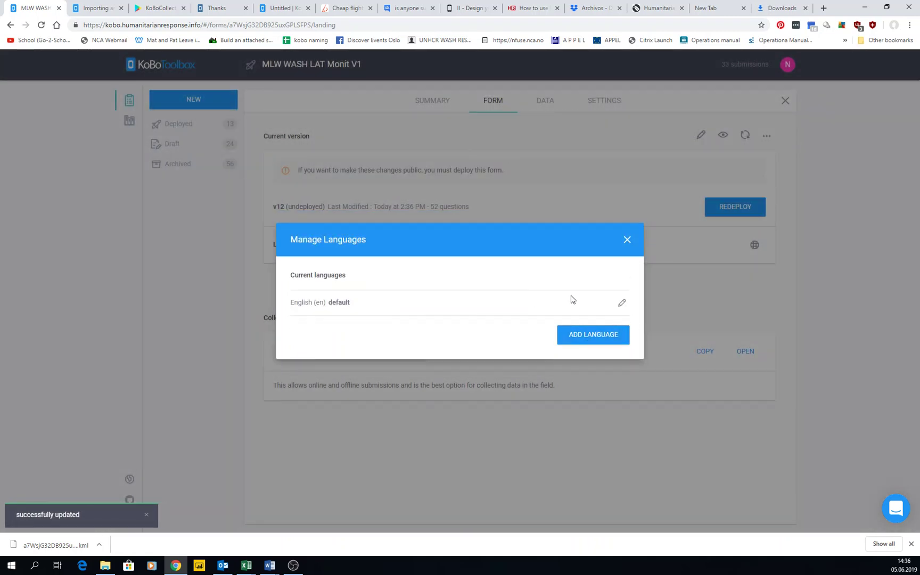
{"action": "left_click", "coordinate": [620, 305]}
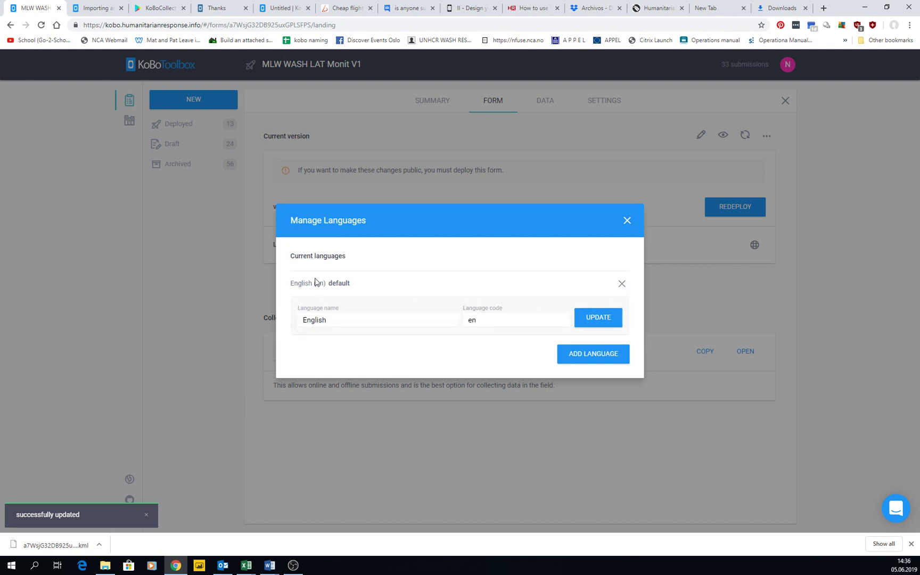
{"action": "left_click", "coordinate": [348, 322]}
{"action": "left_click_drag", "start_coordinate": [329, 318], "coordinate": [301, 315]}
{"action": "key", "text": "Tab"}
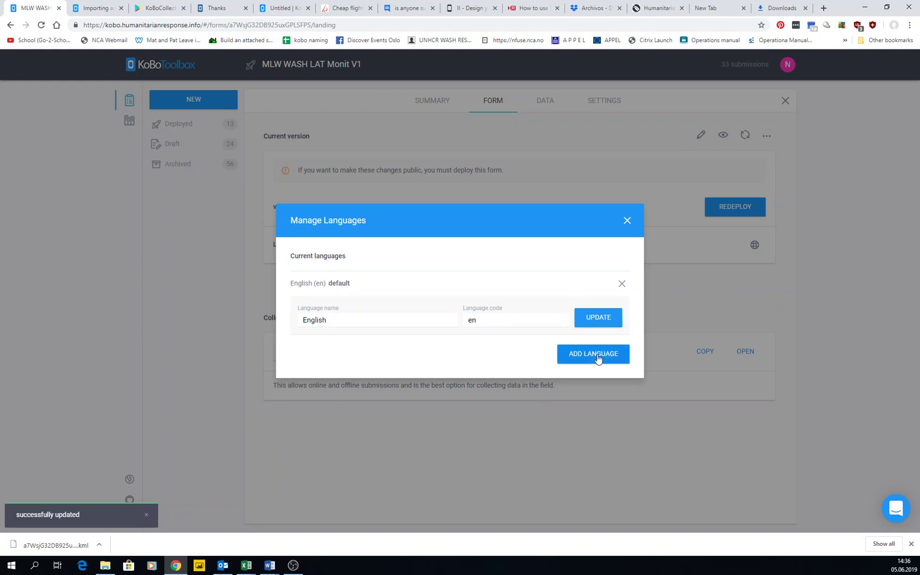
- Add a new language named French with code fr, then close the translations window
{"action": "left_click", "coordinate": [597, 355]}
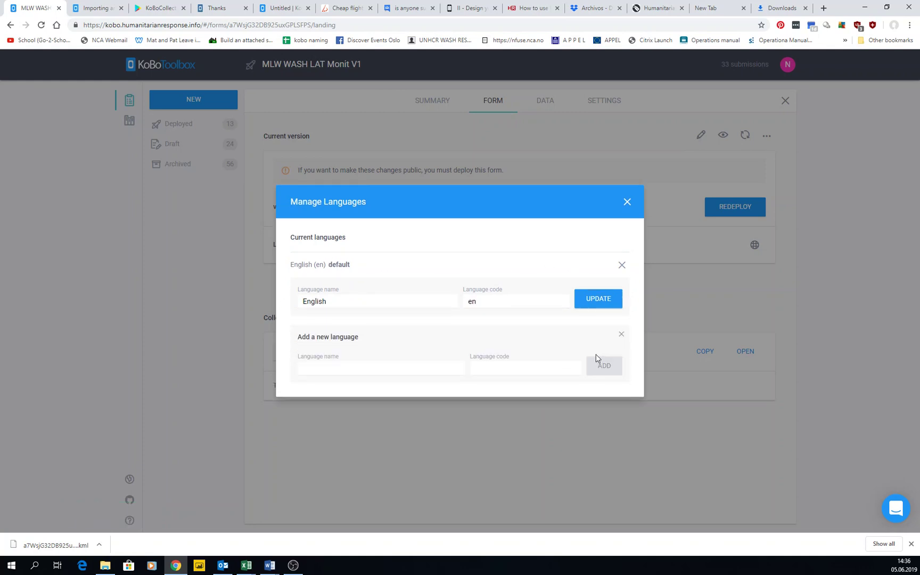
{"action": "left_click", "coordinate": [382, 366]}
{"action": "key", "text": "Tab"}
{"action": "type", "text": "fr"}
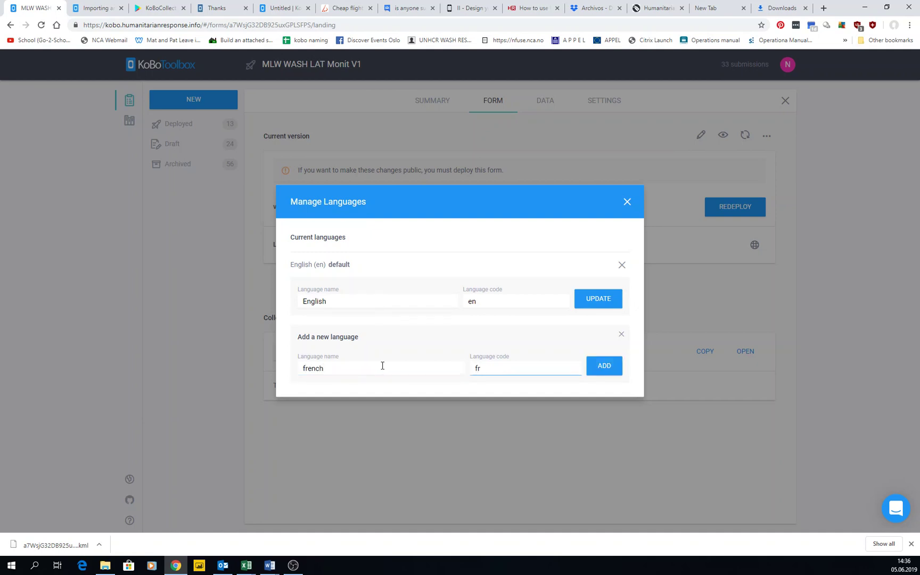
{"action": "left_click", "coordinate": [305, 366]}
{"action": "key", "text": "BackSpace"}
{"action": "type", "text": "F"}
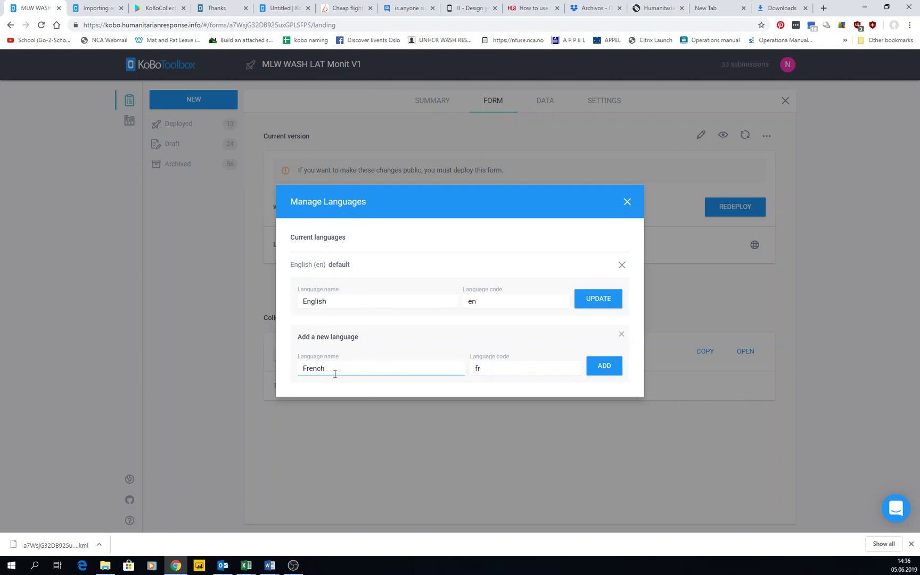
{"action": "left_click", "coordinate": [600, 368]}
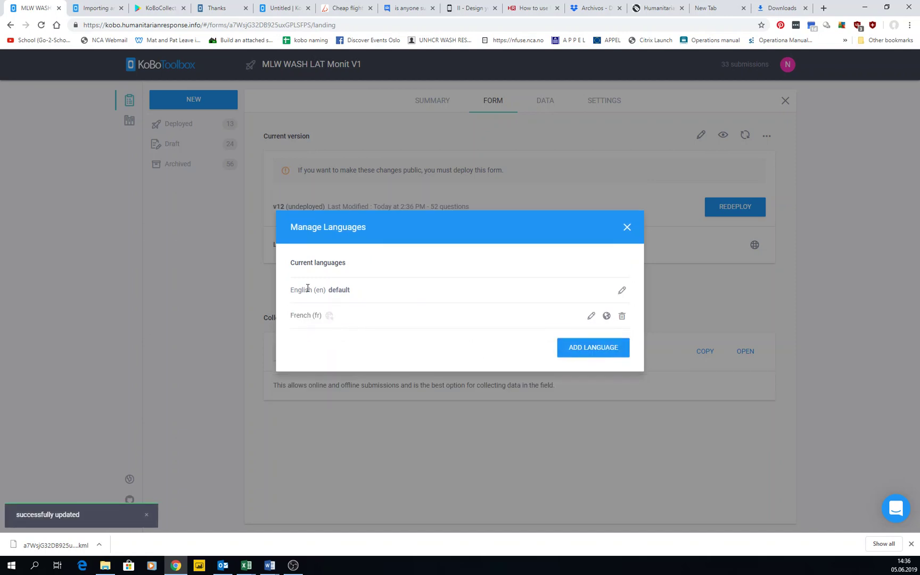
{"action": "left_click_drag", "start_coordinate": [305, 291], "coordinate": [401, 290]}
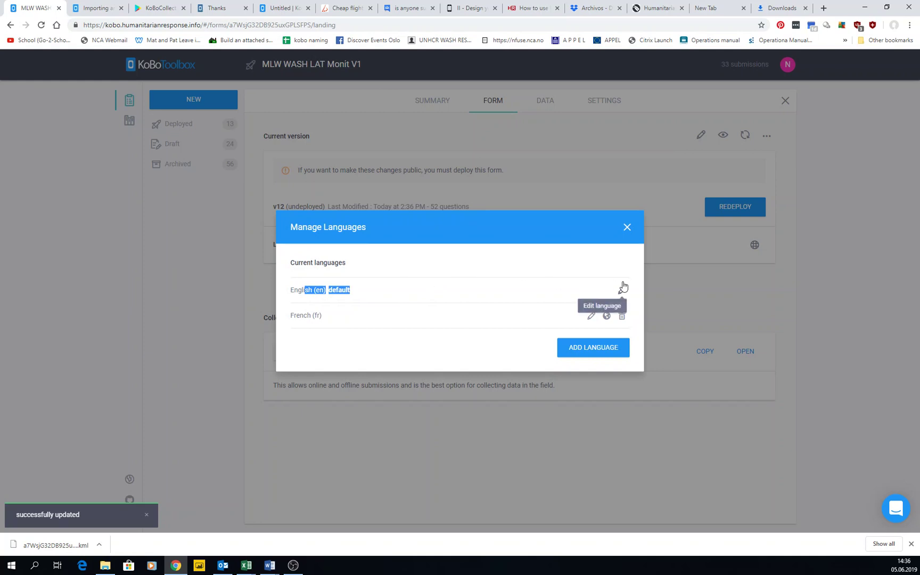
{"action": "left_click", "coordinate": [628, 230]}
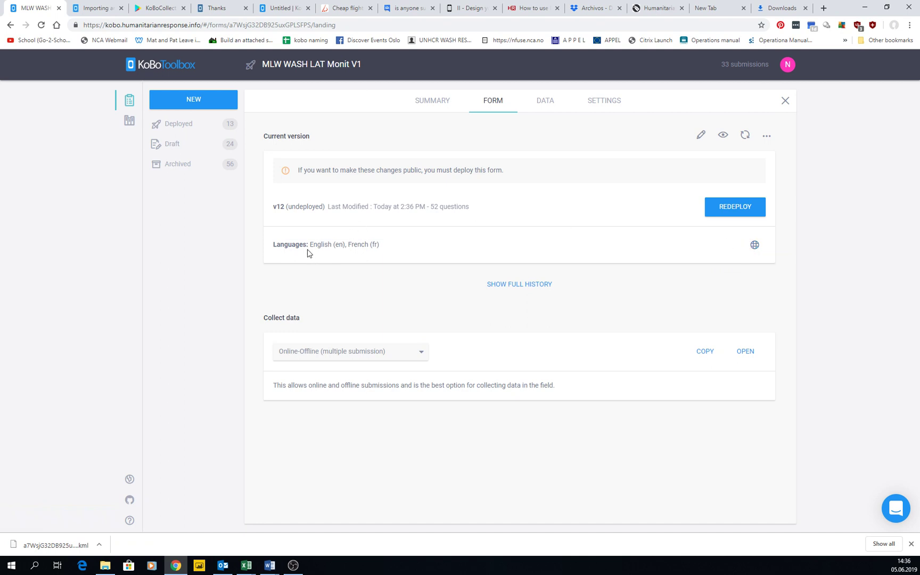
- Display the full form history and look through versions v1 to v11
{"action": "left_click_drag", "start_coordinate": [278, 245], "coordinate": [391, 256]}
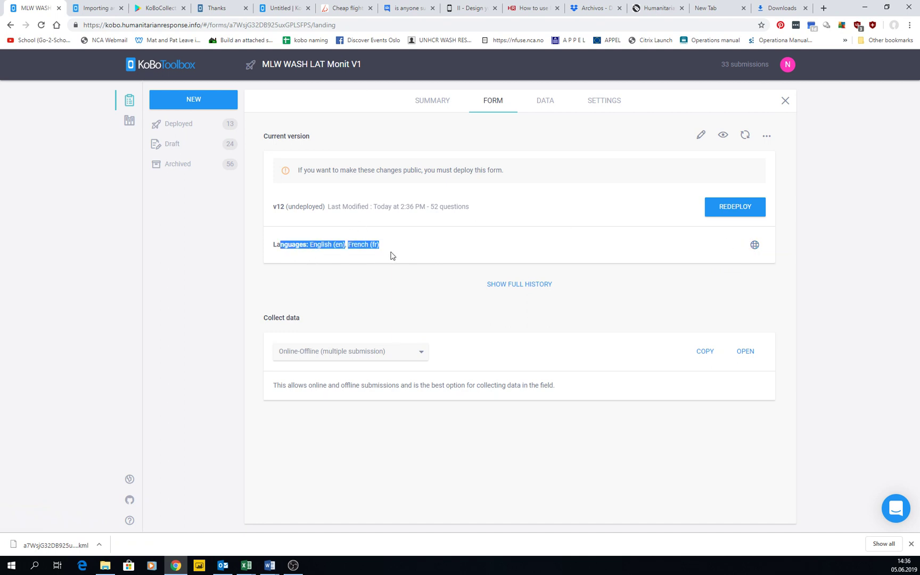
{"action": "left_click", "coordinate": [506, 286]}
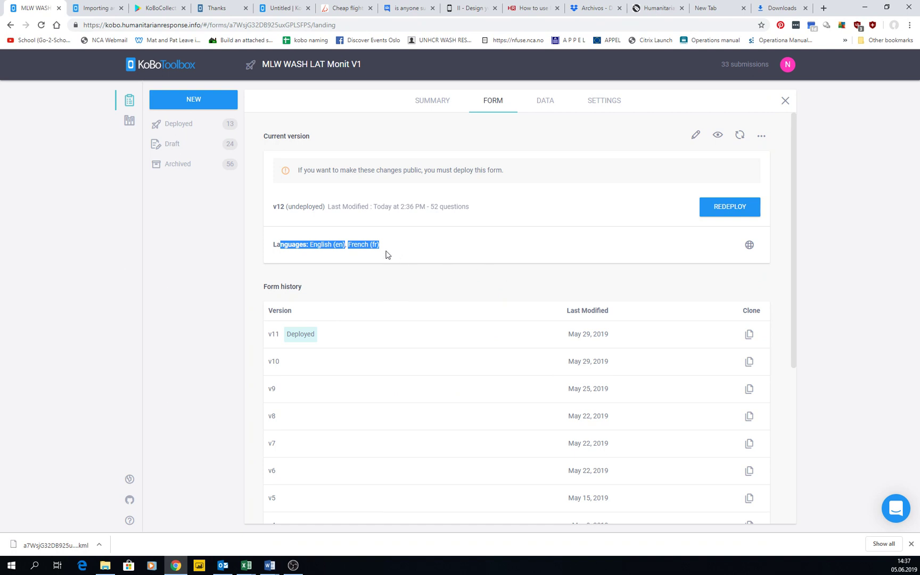
{"action": "scroll", "coordinate": [373, 287], "scroll_direction": "down", "scroll_amount": 3}
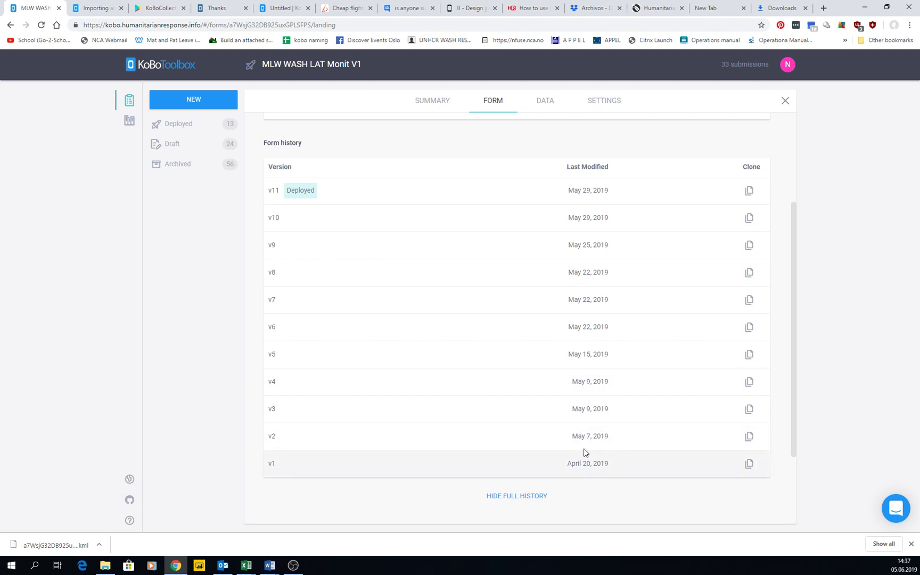
{"action": "scroll", "coordinate": [447, 288], "scroll_direction": "down", "scroll_amount": 2}
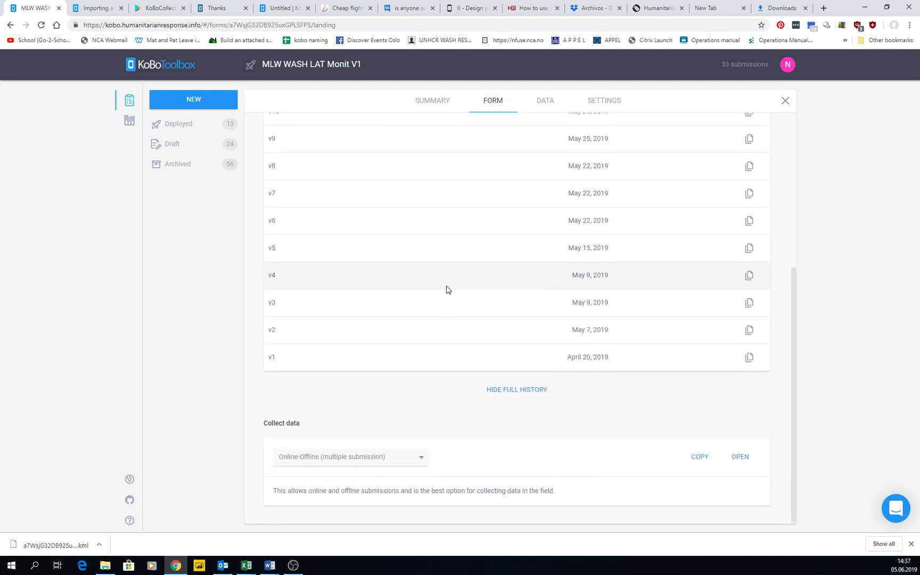
{"action": "scroll", "coordinate": [447, 290], "scroll_direction": "up", "scroll_amount": 4}
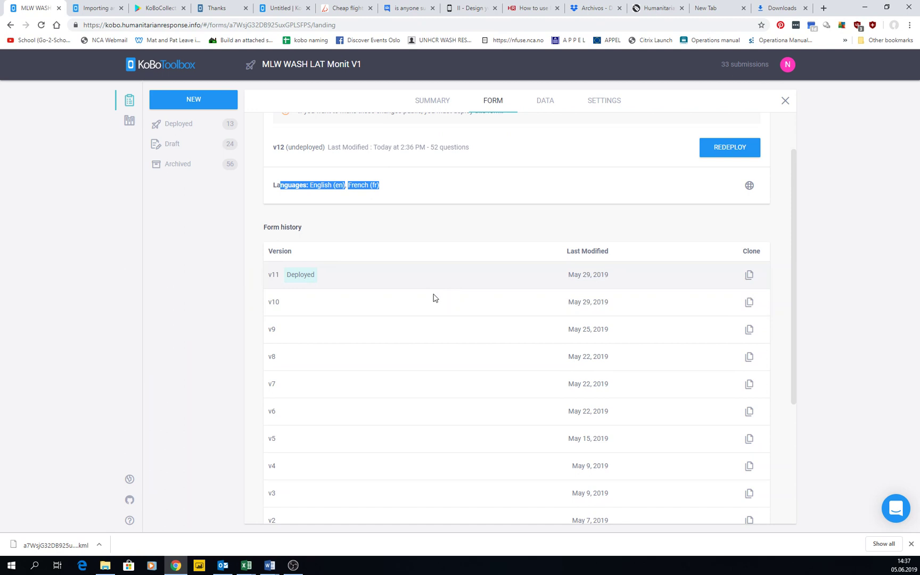
{"action": "scroll", "coordinate": [400, 334], "scroll_direction": "down", "scroll_amount": 4}
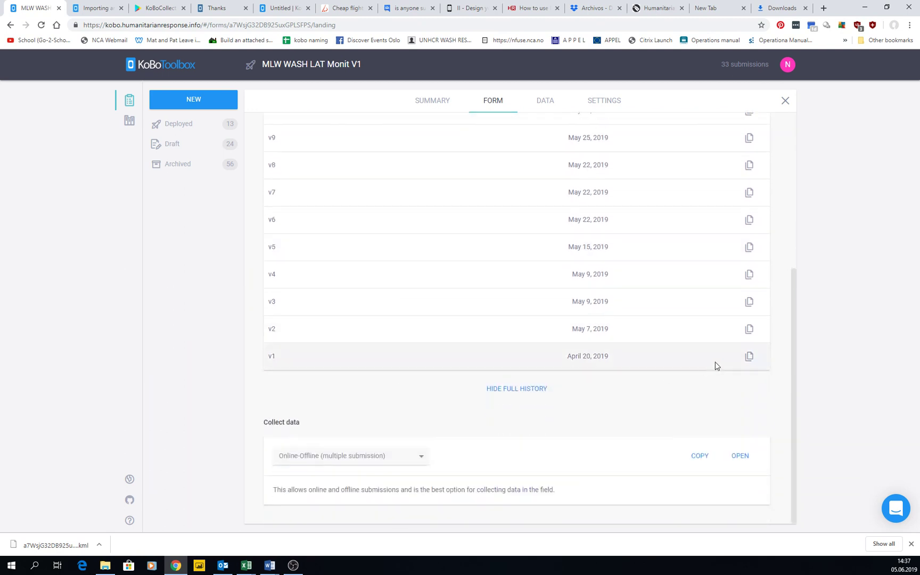
- Start cloning version v1 as a new project, then cancel it
{"action": "left_click", "coordinate": [749, 356]}
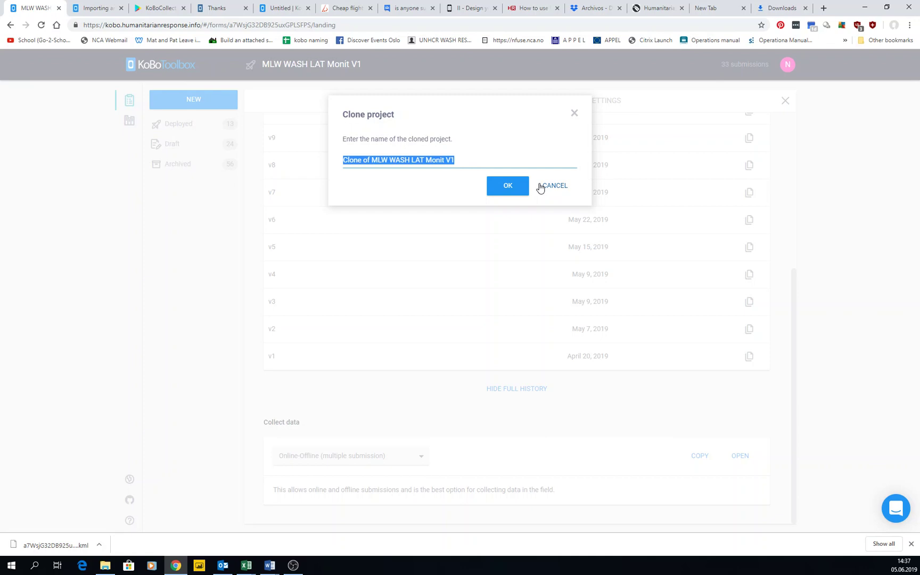
{"action": "left_click", "coordinate": [574, 113]}
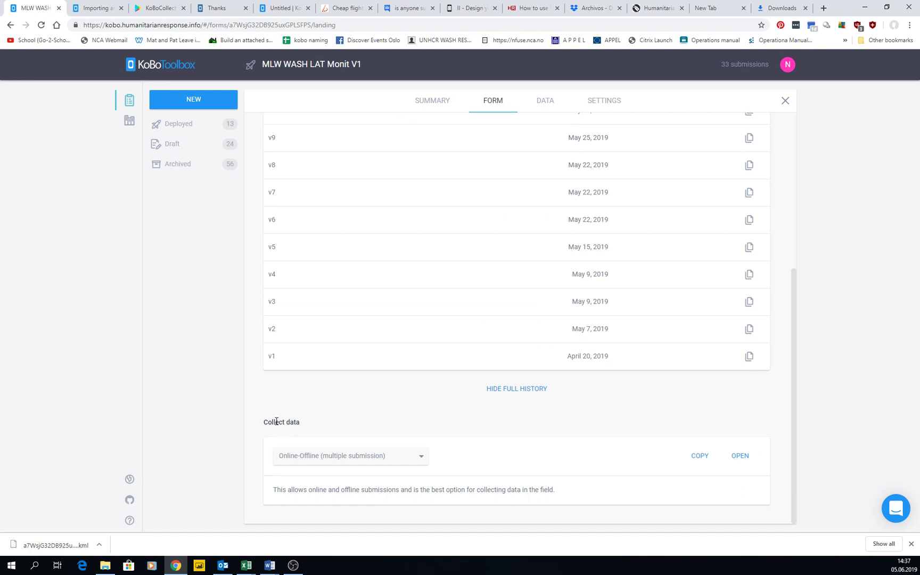
- Set Collect data to Android application and highlight the KoboCollect setup steps and server URL
{"action": "left_click_drag", "start_coordinate": [282, 420], "coordinate": [341, 419]}
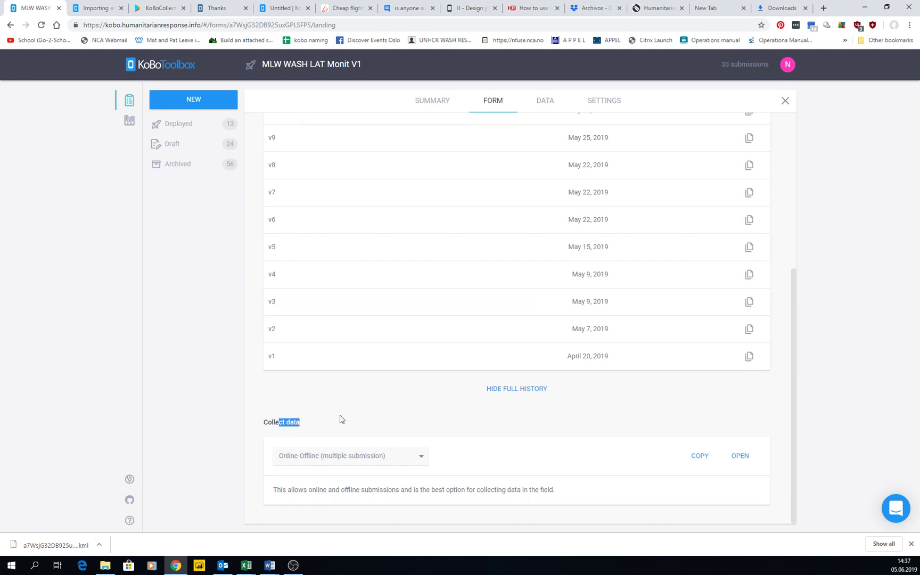
{"action": "left_click", "coordinate": [322, 460]}
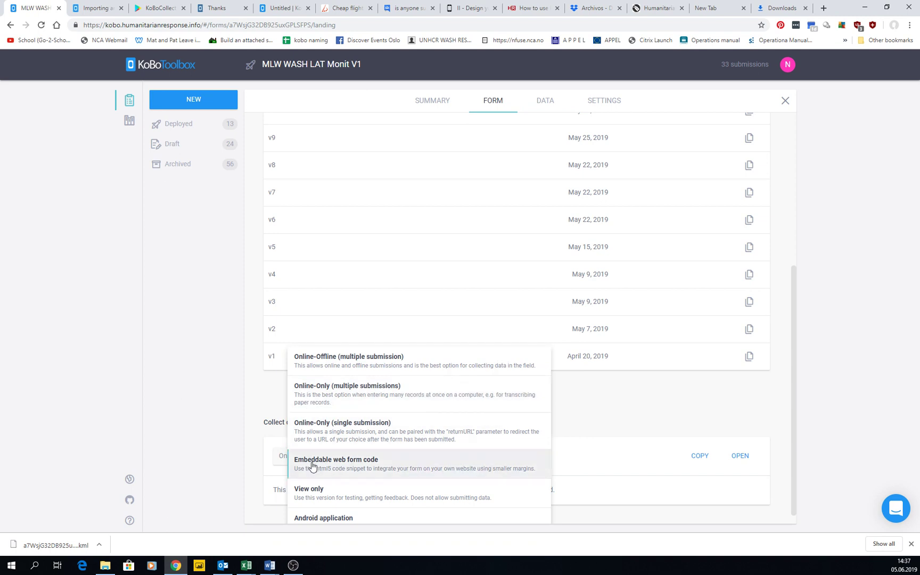
{"action": "scroll", "coordinate": [325, 505], "scroll_direction": "down", "scroll_amount": 1}
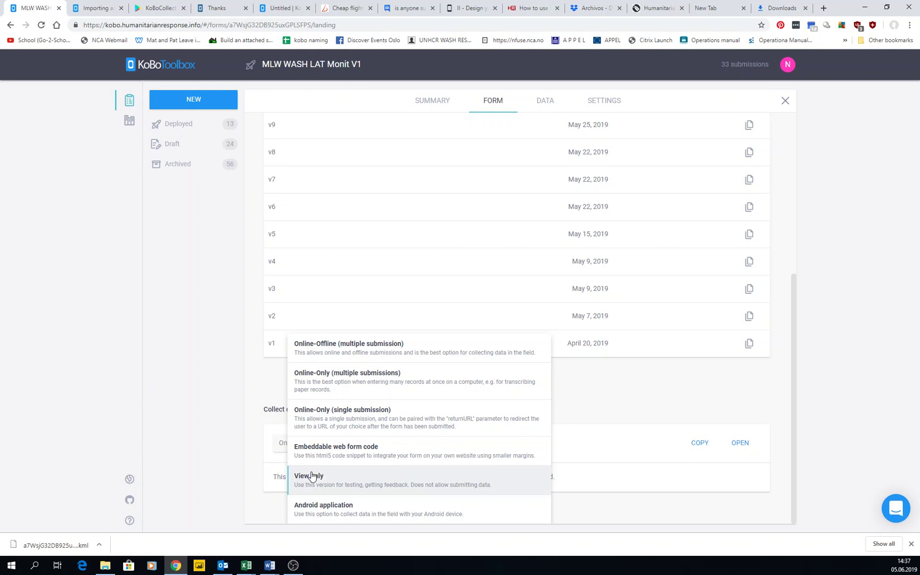
{"action": "left_click", "coordinate": [315, 511]}
{"action": "scroll", "coordinate": [351, 449], "scroll_direction": "down", "scroll_amount": 2}
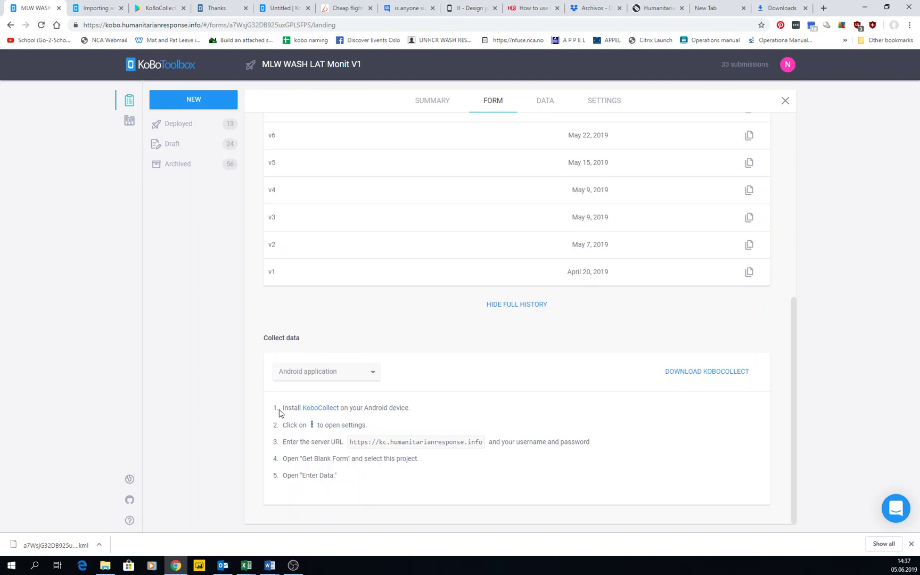
{"action": "left_click_drag", "start_coordinate": [280, 409], "coordinate": [376, 427]}
{"action": "left_click_drag", "start_coordinate": [313, 442], "coordinate": [403, 482]}
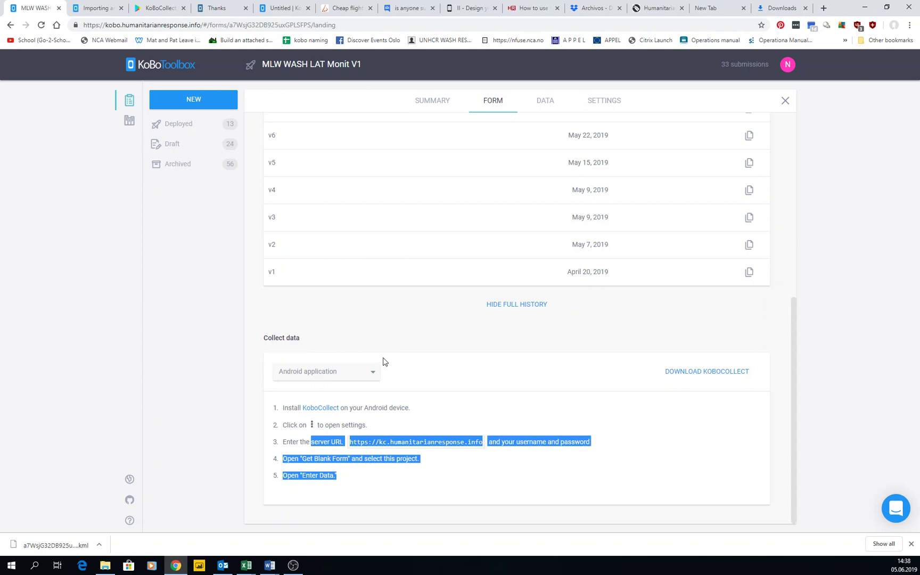
- Set Collect data to View only, copy its link, and browse then close the read-only form
{"action": "left_click", "coordinate": [361, 379]}
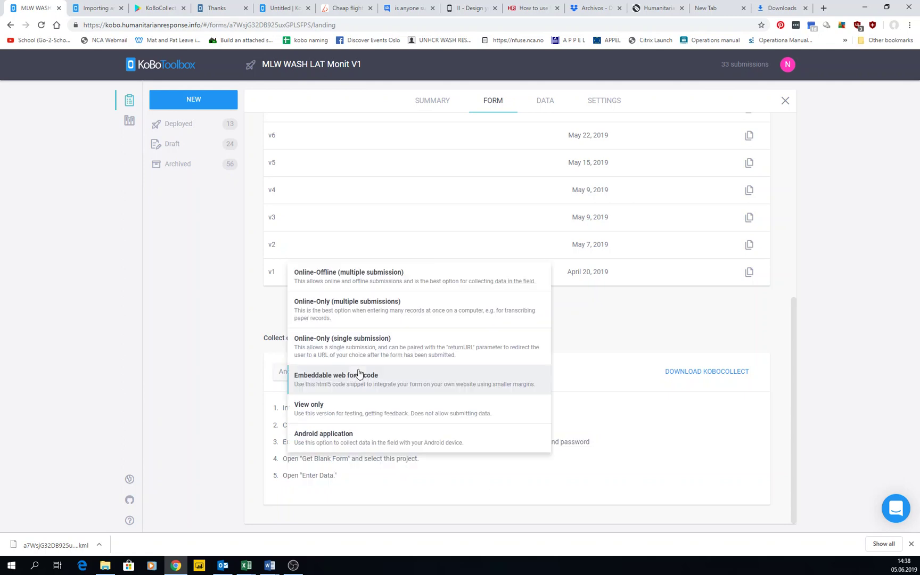
{"action": "left_click", "coordinate": [301, 410]}
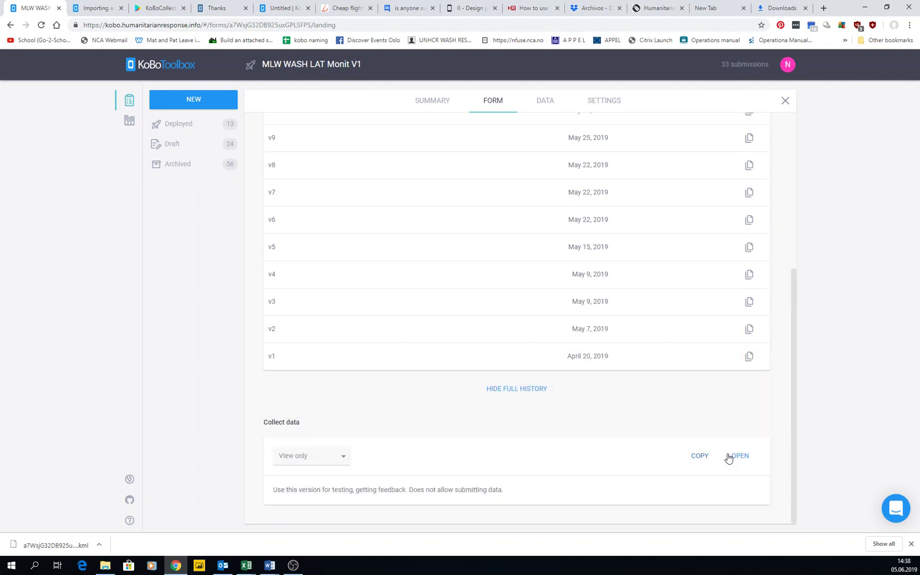
{"action": "left_click", "coordinate": [702, 459]}
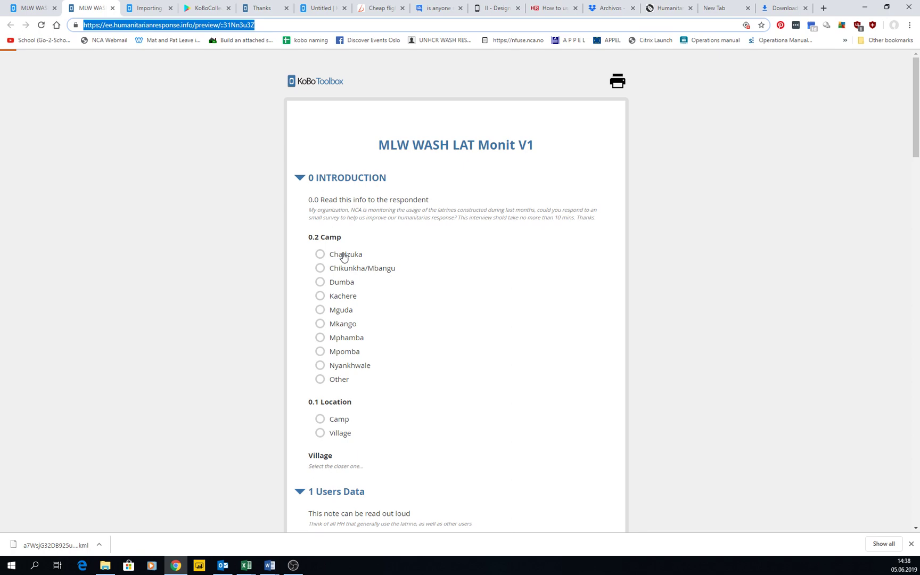
{"action": "scroll", "coordinate": [342, 263], "scroll_direction": "down", "scroll_amount": 5}
{"action": "scroll", "coordinate": [343, 264], "scroll_direction": "down", "scroll_amount": 6}
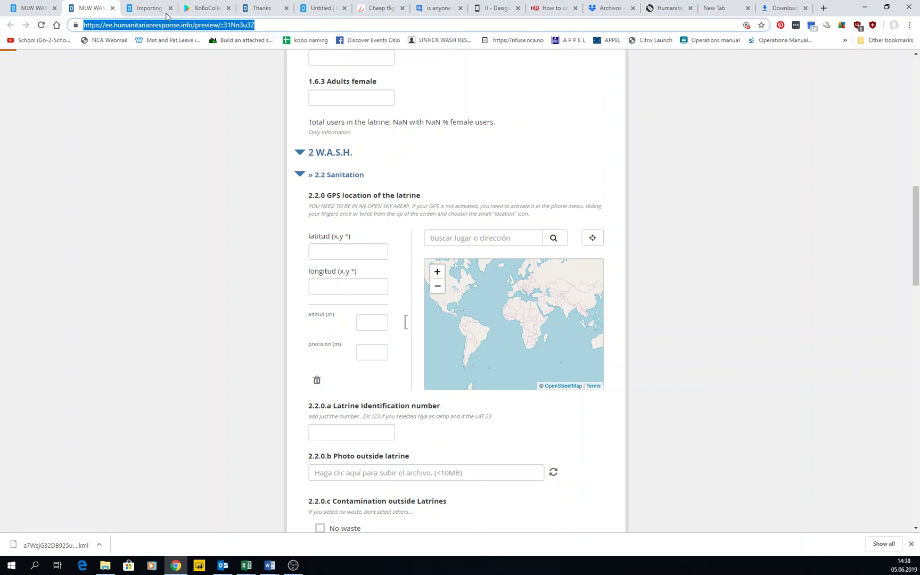
{"action": "left_click", "coordinate": [112, 8]}
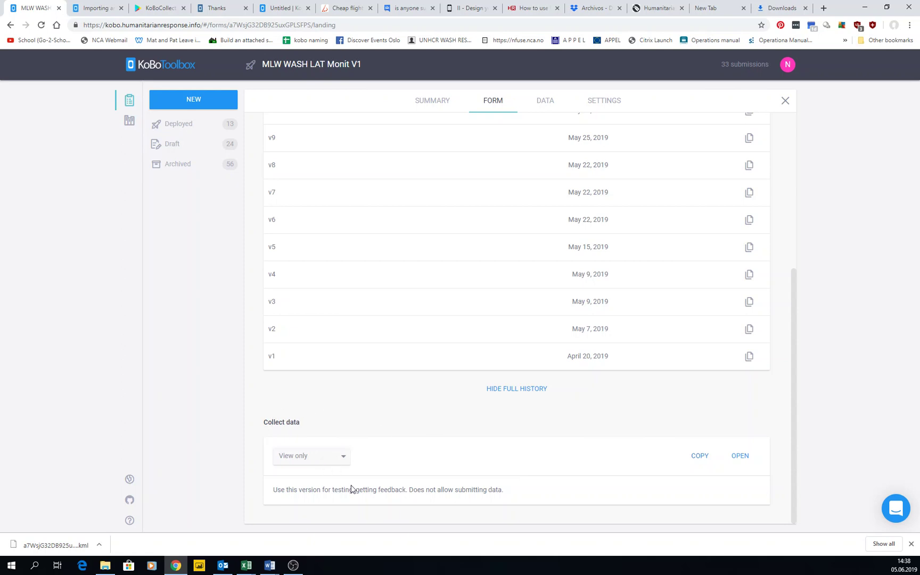
- Switch Collect data to Online-Only (single submission) and open its web form
{"action": "left_click", "coordinate": [338, 465]}
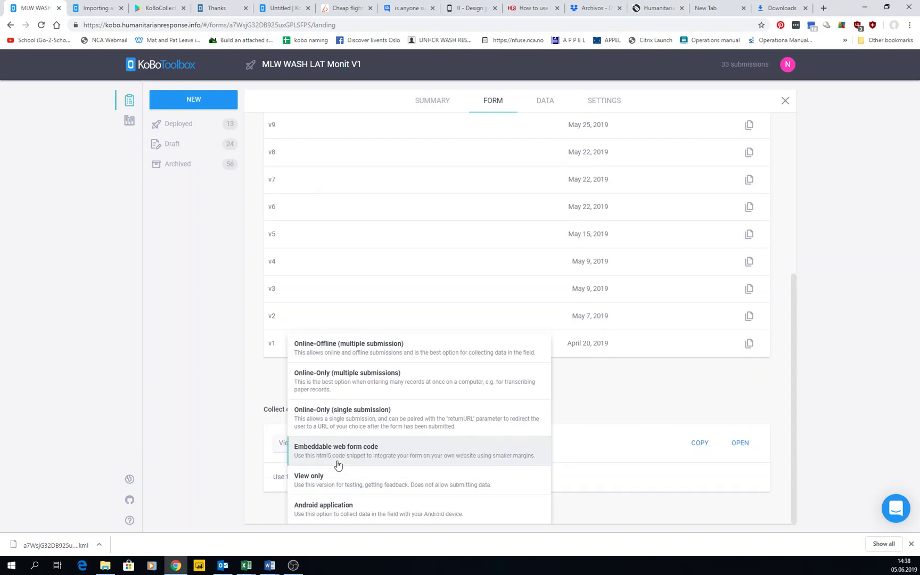
{"action": "left_click", "coordinate": [364, 419]}
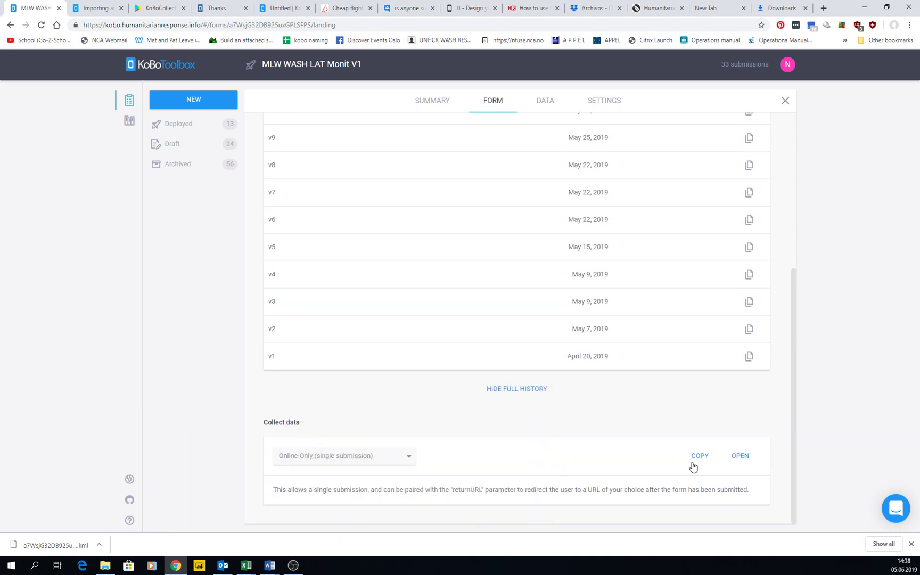
{"action": "left_click", "coordinate": [740, 457]}
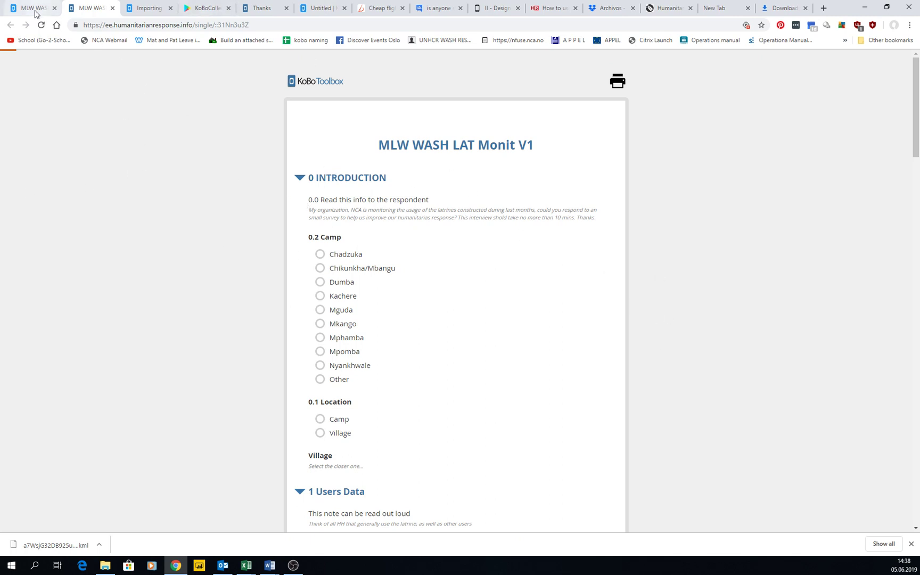
{"action": "scroll", "coordinate": [394, 253], "scroll_direction": "down", "scroll_amount": 18}
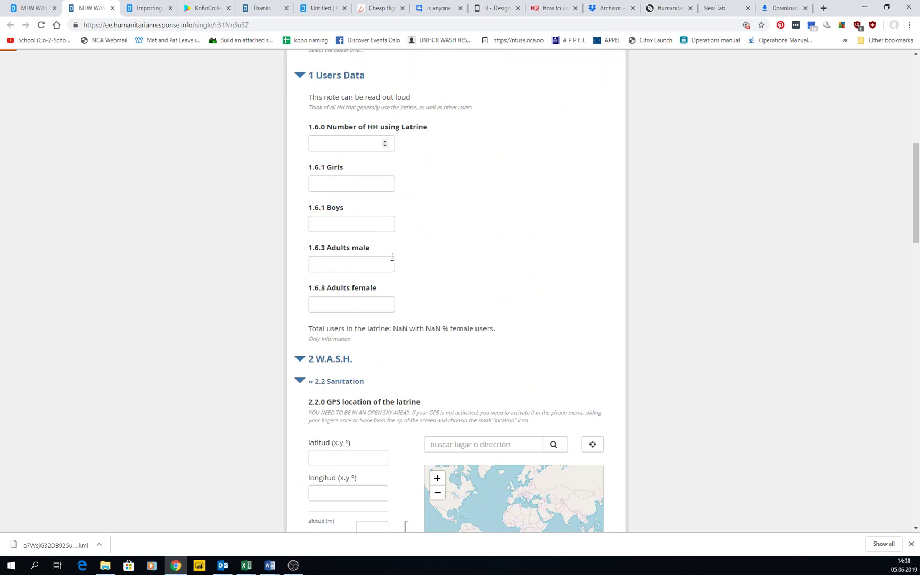
{"action": "scroll", "coordinate": [390, 261], "scroll_direction": "up", "scroll_amount": 15}
{"action": "scroll", "coordinate": [373, 263], "scroll_direction": "up", "scroll_amount": 3}
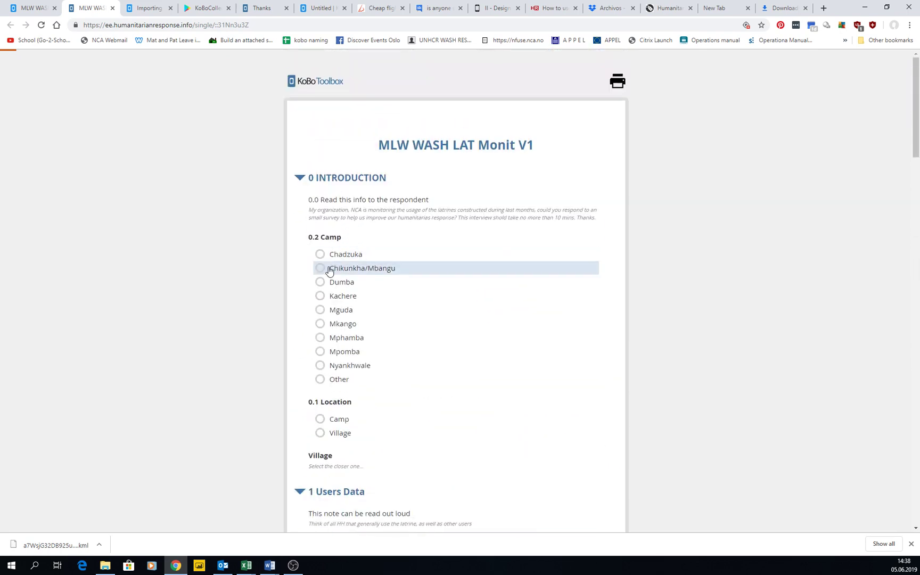
- Fill the location: village Chapilira 2, camp Other named '32r23r23r'
{"action": "left_click", "coordinate": [321, 268]}
{"action": "scroll", "coordinate": [328, 269], "scroll_direction": "down", "scroll_amount": 5}
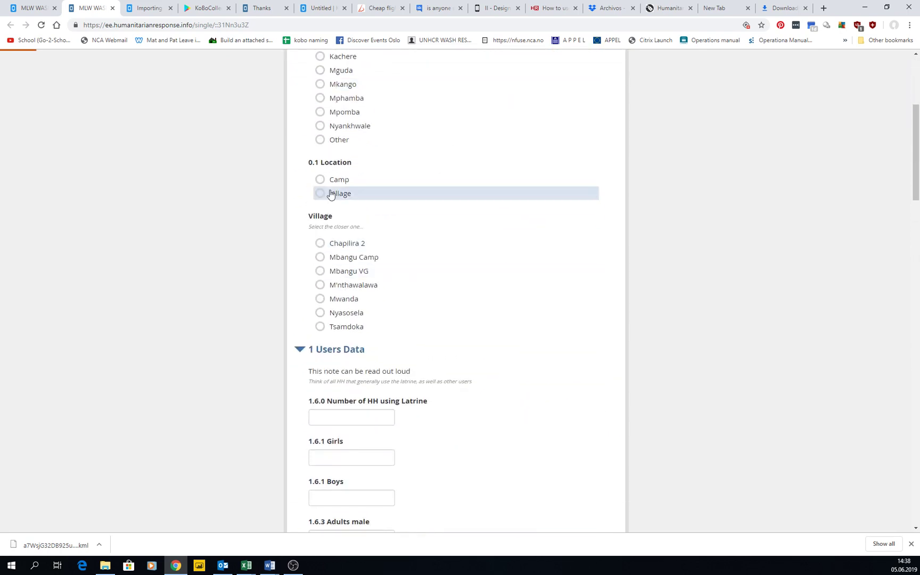
{"action": "left_click", "coordinate": [330, 194]}
{"action": "left_click", "coordinate": [329, 246]}
{"action": "left_click", "coordinate": [331, 141]}
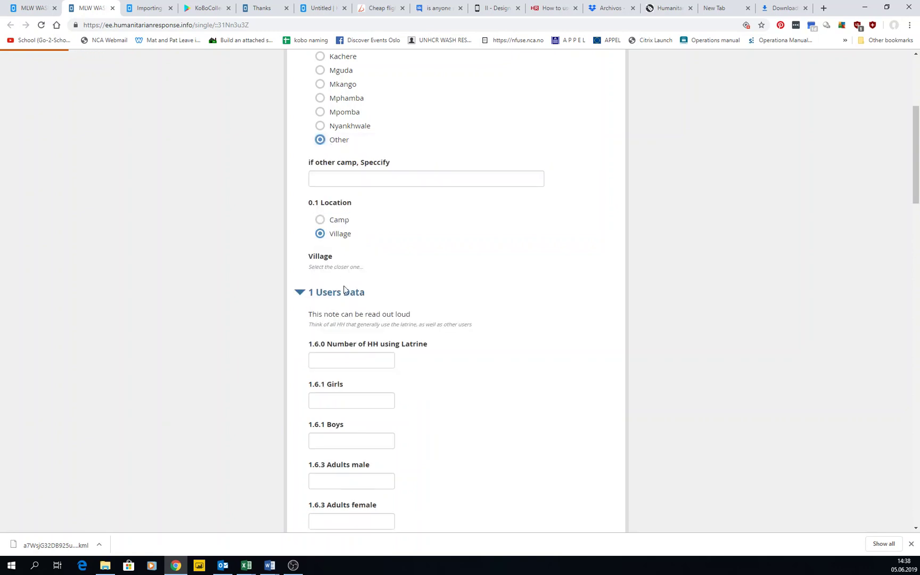
{"action": "left_click", "coordinate": [339, 181]}
{"action": "type", "text": "32r23r23r"}
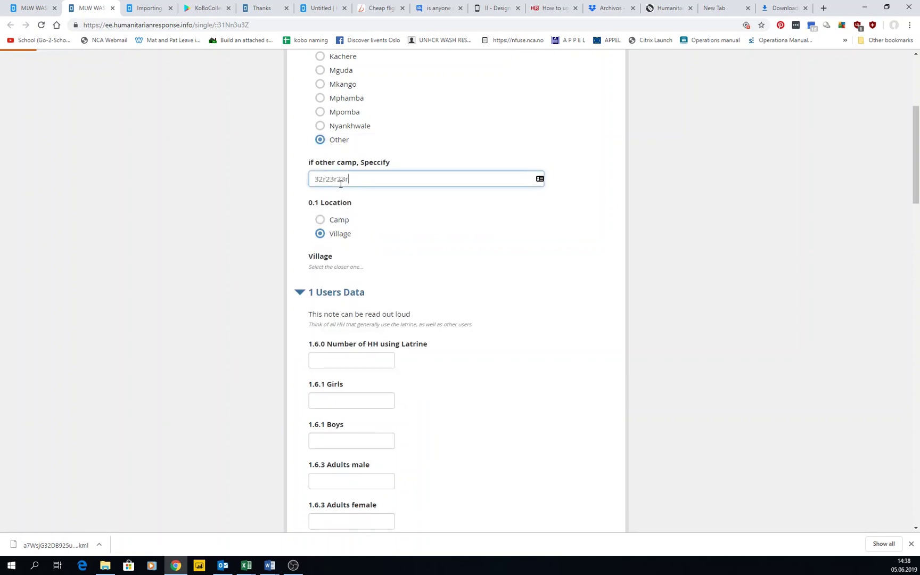
- Enter user counts of 4 girls, 4 boys, 4 adult males and 4 adult females
{"action": "left_click", "coordinate": [347, 360]}
{"action": "left_click", "coordinate": [339, 401]}
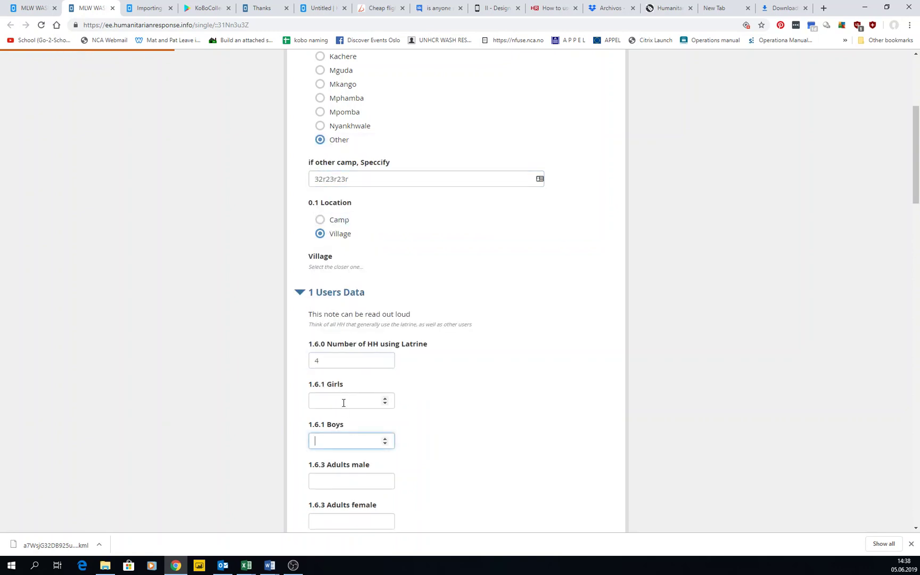
{"action": "type", "text": "4"}
{"action": "left_click", "coordinate": [343, 441]}
{"action": "type", "text": "4"}
{"action": "left_click", "coordinate": [345, 481]}
{"action": "type", "text": "4"}
{"action": "scroll", "coordinate": [365, 456], "scroll_direction": "down", "scroll_amount": 2}
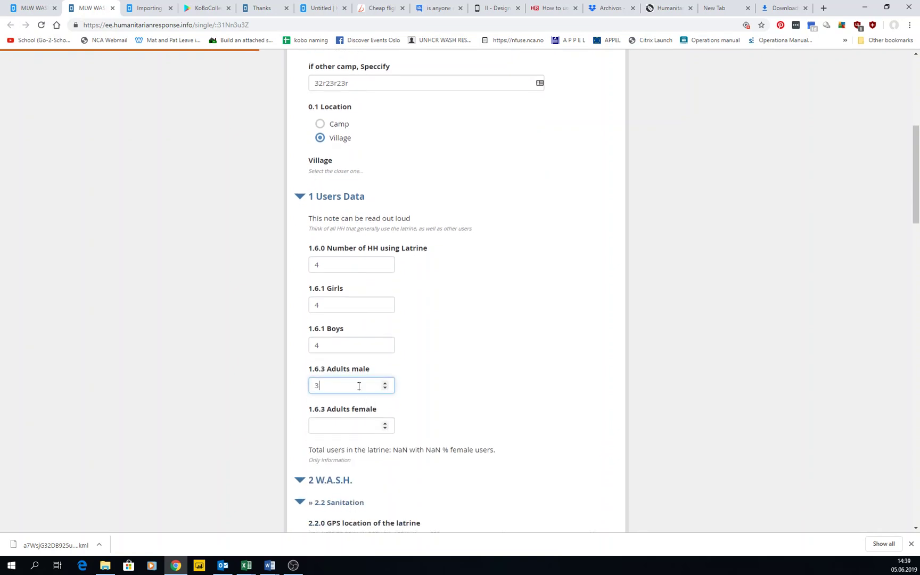
{"action": "left_click", "coordinate": [335, 428]}
{"action": "type", "text": "4"}
- Place the latrine location marker on the map and find the Latrine Identification field
{"action": "scroll", "coordinate": [355, 370], "scroll_direction": "down", "scroll_amount": 5}
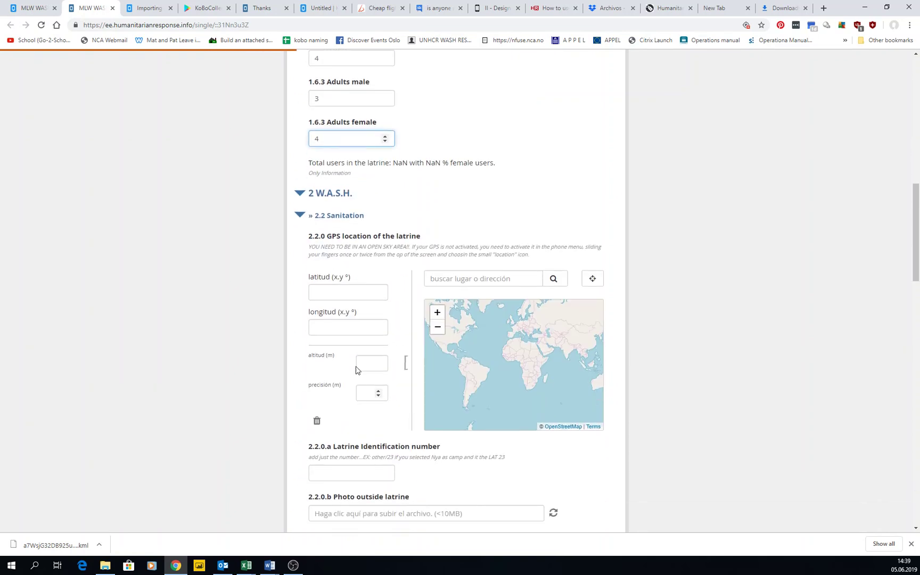
{"action": "left_click", "coordinate": [513, 351]}
{"action": "left_click", "coordinate": [512, 351]}
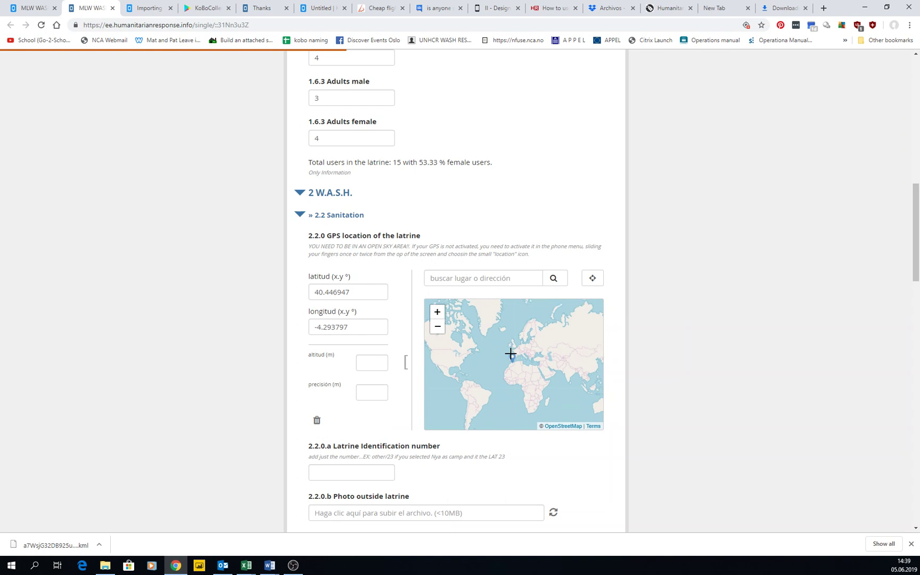
{"action": "scroll", "coordinate": [435, 409], "scroll_direction": "down", "scroll_amount": 2}
{"action": "key", "text": "ctrl+f"}
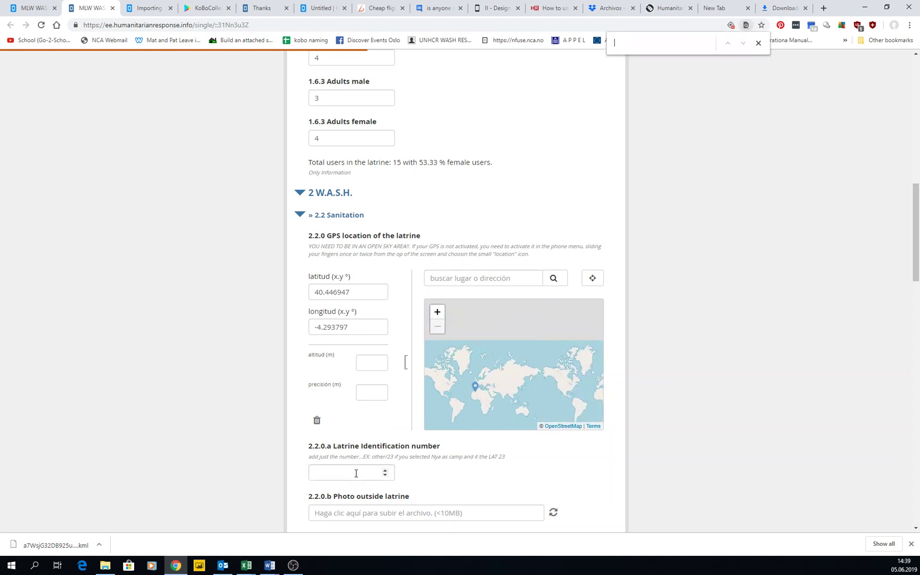
{"action": "left_click", "coordinate": [357, 472]}
{"action": "scroll", "coordinate": [418, 459], "scroll_direction": "down", "scroll_amount": 3}
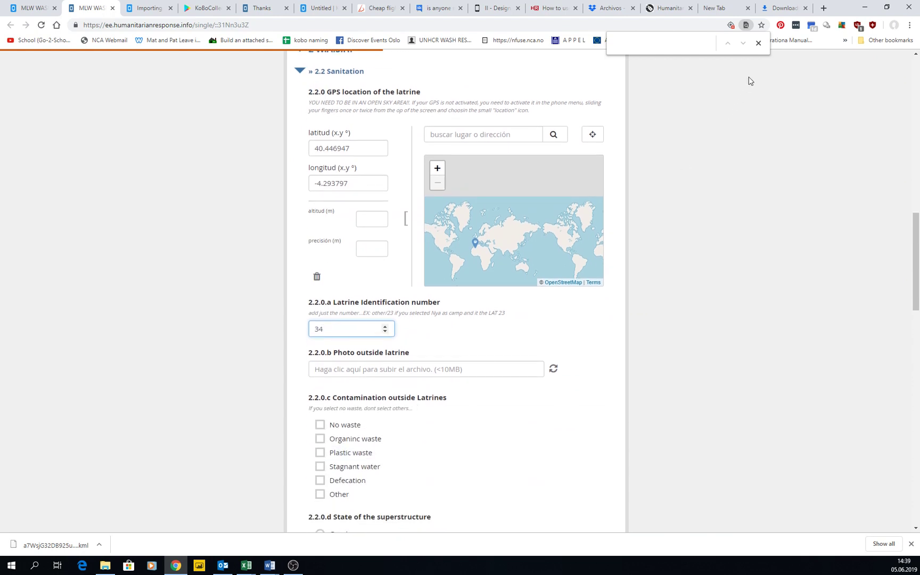
{"action": "left_click", "coordinate": [758, 47]}
{"action": "scroll", "coordinate": [383, 325], "scroll_direction": "down", "scroll_amount": 3}
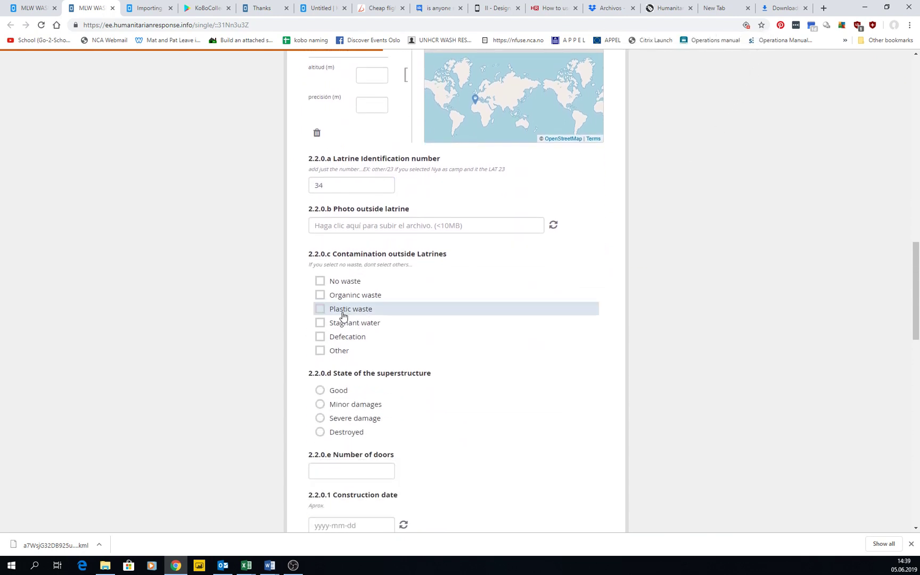
- Mark Plastic waste contamination, Minor damages to the superstructure, and 3 doors
{"action": "left_click", "coordinate": [336, 310]}
{"action": "left_click", "coordinate": [337, 403]}
{"action": "left_click", "coordinate": [329, 468]}
{"action": "type", "text": "3"}
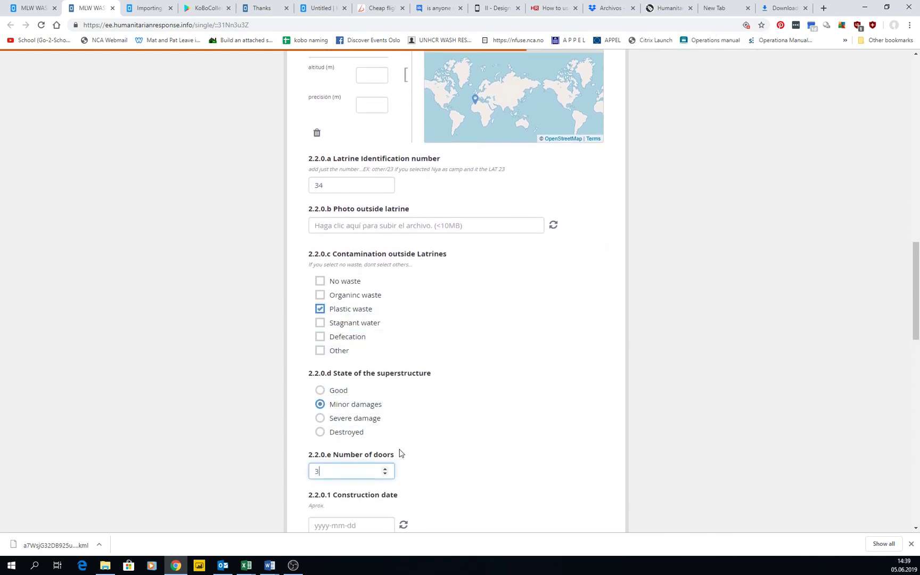
{"action": "scroll", "coordinate": [399, 453], "scroll_direction": "down", "scroll_amount": 3}
{"action": "scroll", "coordinate": [379, 385], "scroll_direction": "down", "scroll_amount": 13}
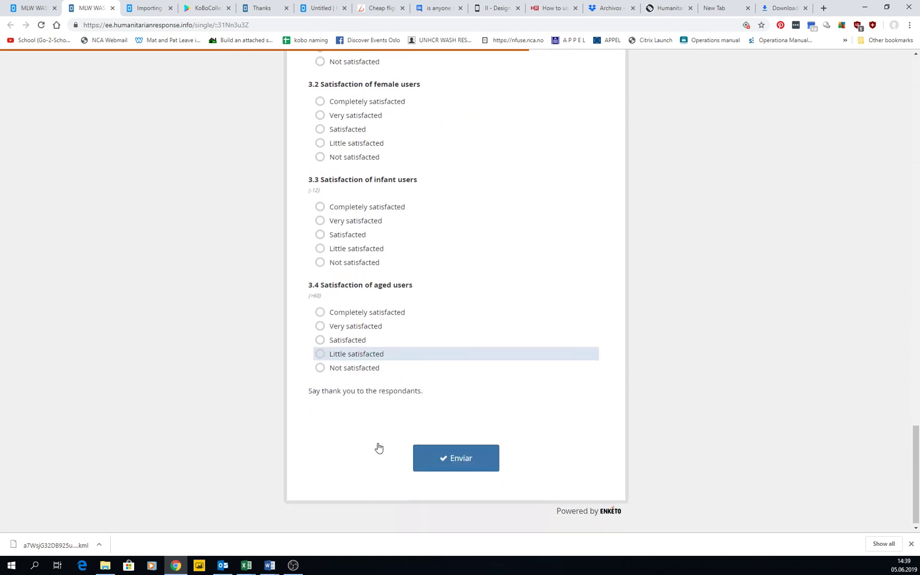
- Answer Completely satisfacted for questions 3.1–3.4, submit the form, and return to the project
{"action": "left_click", "coordinate": [329, 311]}
{"action": "left_click", "coordinate": [321, 203]}
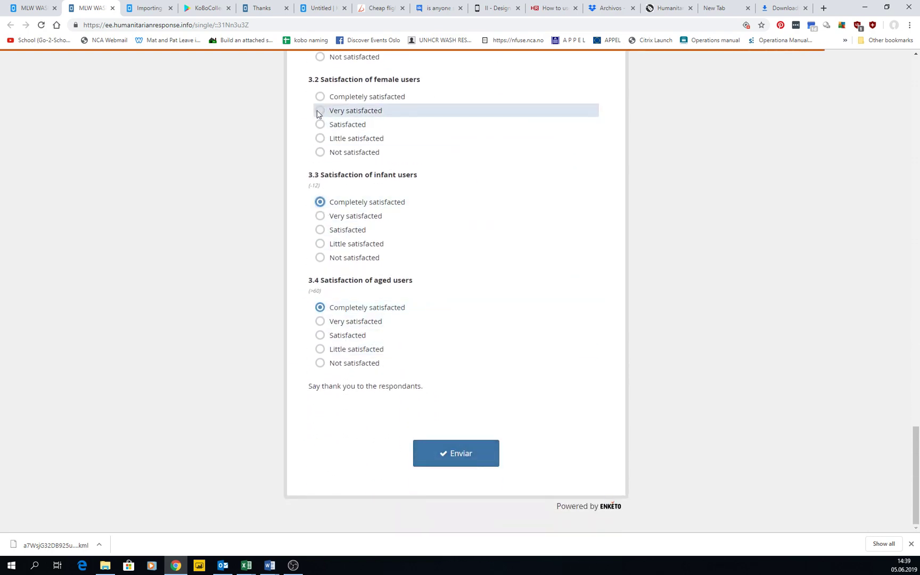
{"action": "left_click", "coordinate": [320, 98]}
{"action": "scroll", "coordinate": [319, 103], "scroll_direction": "up", "scroll_amount": 1}
{"action": "scroll", "coordinate": [322, 127], "scroll_direction": "up", "scroll_amount": 2}
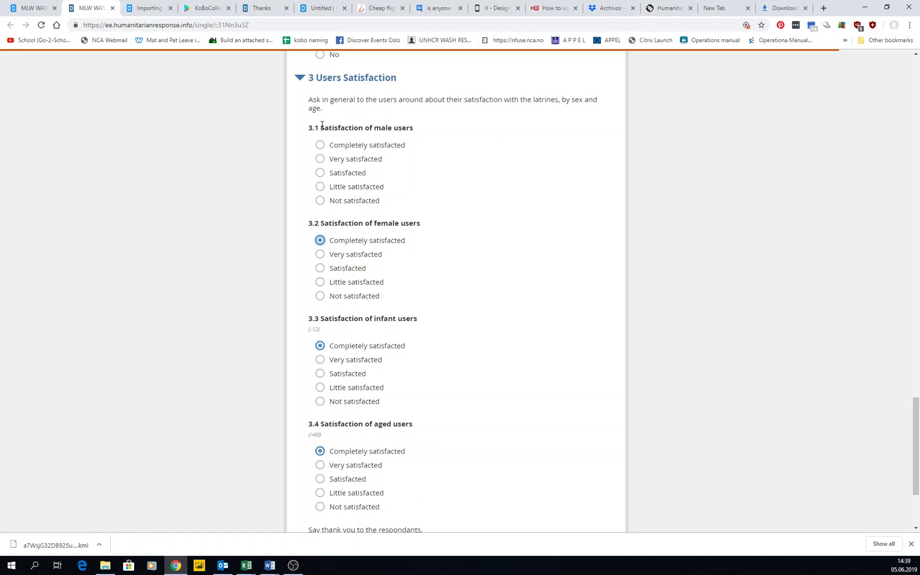
{"action": "left_click", "coordinate": [321, 145]}
{"action": "scroll", "coordinate": [407, 268], "scroll_direction": "down", "scroll_amount": 3}
{"action": "left_click", "coordinate": [461, 451]}
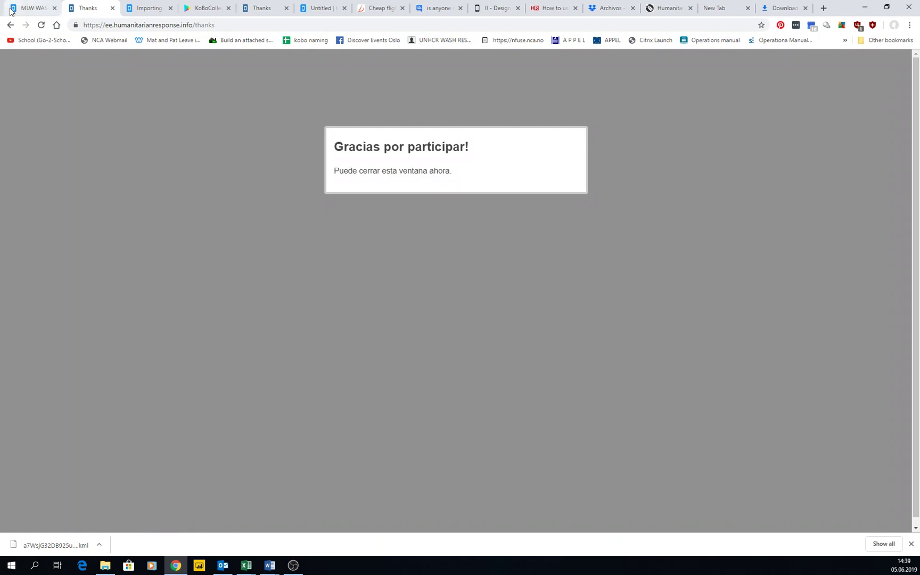
{"action": "left_click", "coordinate": [38, 11]}
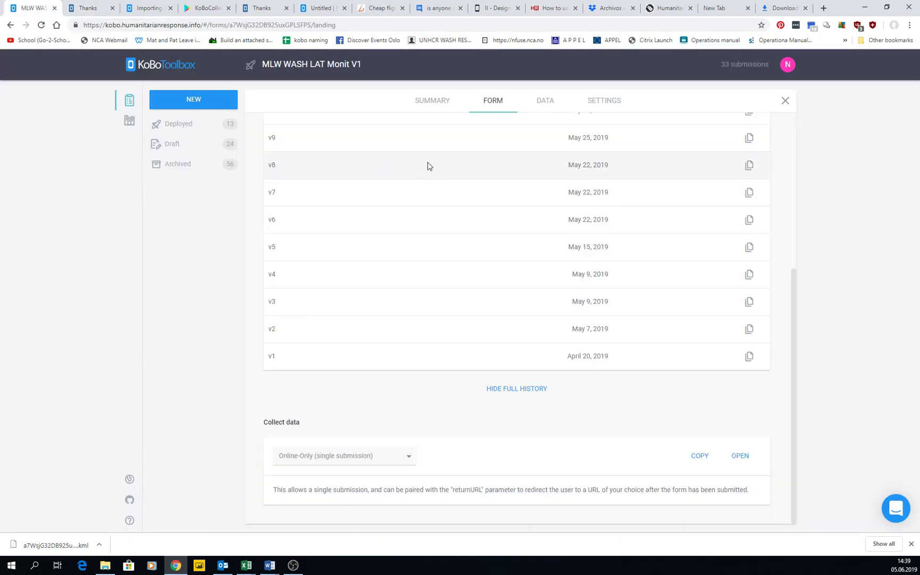
- Choose Online-Offline (multiple submission) collection, copy its link, and open the web form
{"action": "left_click", "coordinate": [355, 461]}
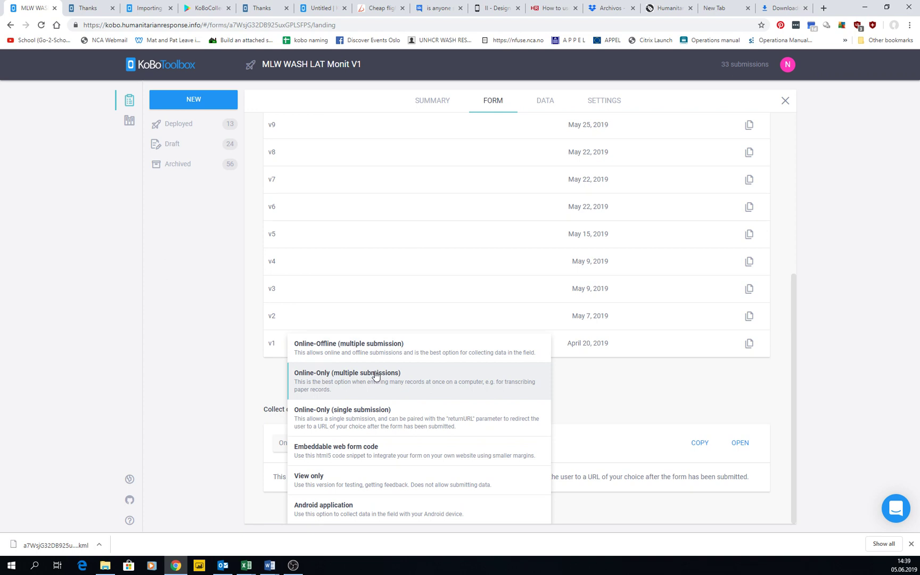
{"action": "left_click", "coordinate": [356, 353]}
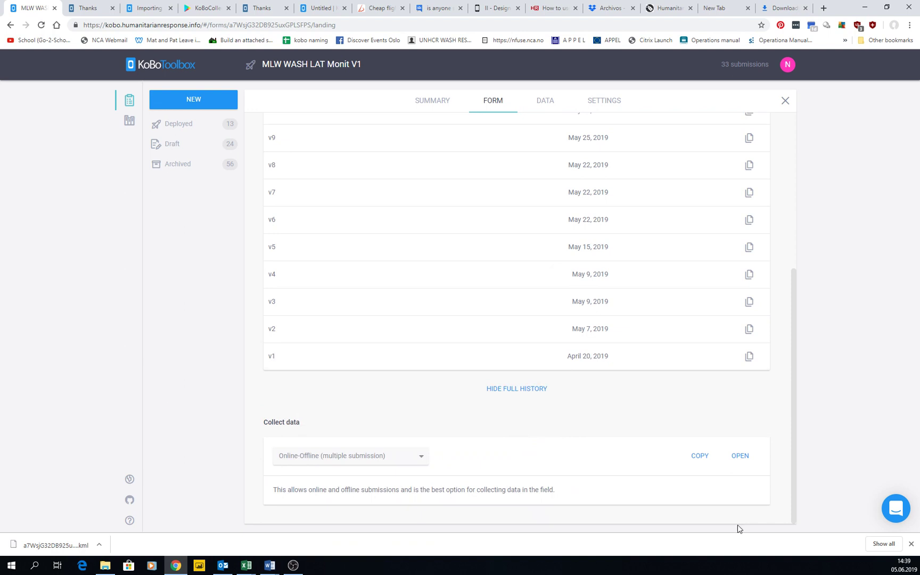
{"action": "left_click", "coordinate": [701, 457]}
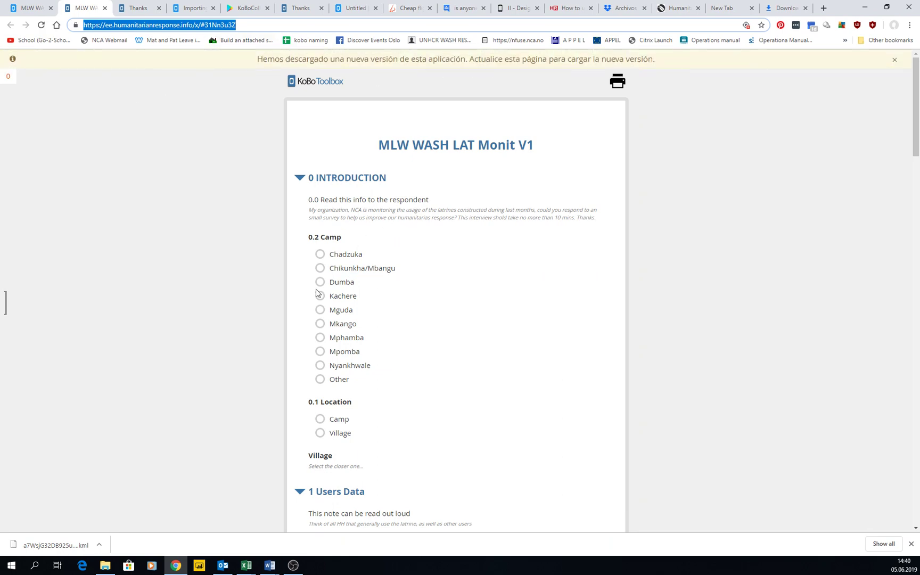
- Reload the Enketo web form so the new-version notice clears
{"action": "scroll", "coordinate": [386, 288], "scroll_direction": "down", "scroll_amount": 17}
{"action": "scroll", "coordinate": [384, 288], "scroll_direction": "up", "scroll_amount": 10}
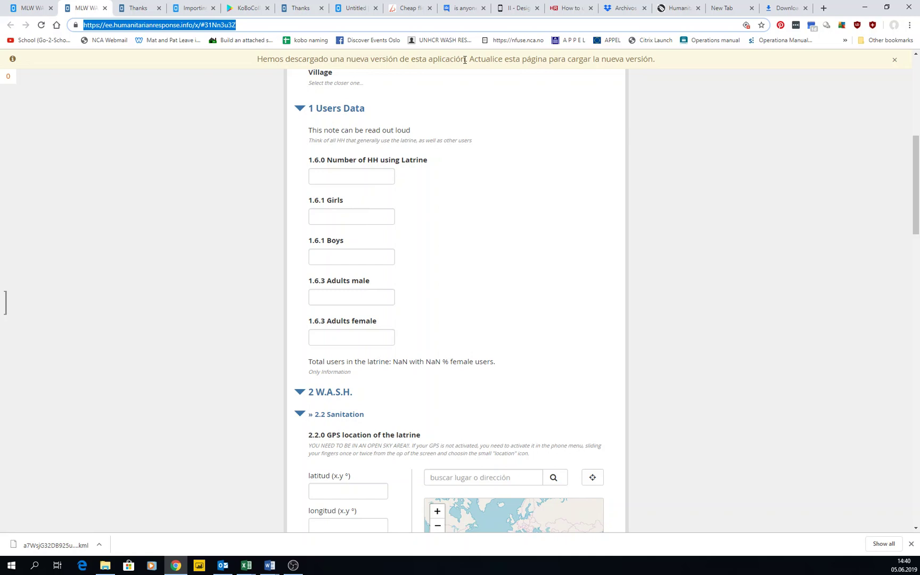
{"action": "left_click_drag", "start_coordinate": [374, 58], "coordinate": [544, 59]}
{"action": "left_click", "coordinate": [471, 24]}
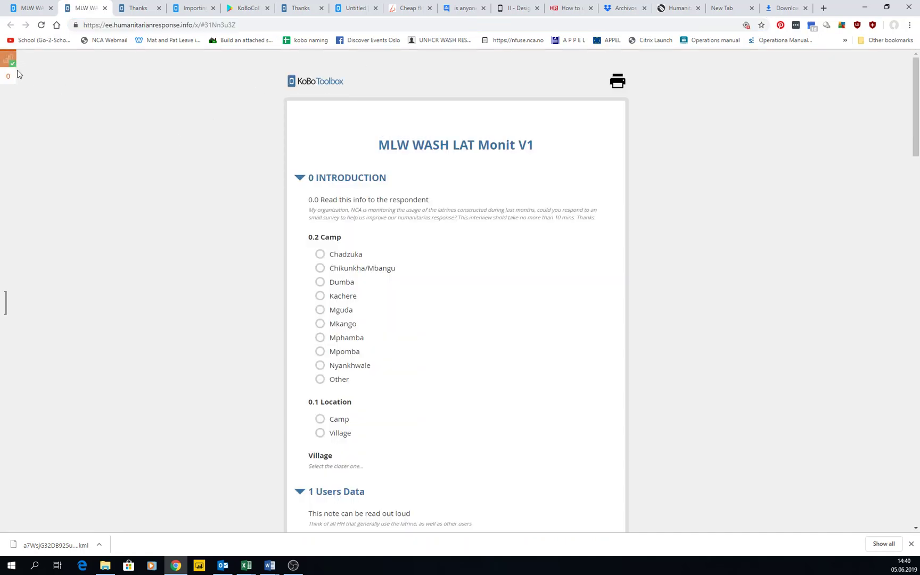
{"action": "mouse_move", "coordinate": [6, 66]}
- Bookmark the web form URL as MLW WASH LAT Monit V1 in the Bookmarks bar
{"action": "left_click", "coordinate": [196, 25]}
{"action": "left_click", "coordinate": [161, 25]}
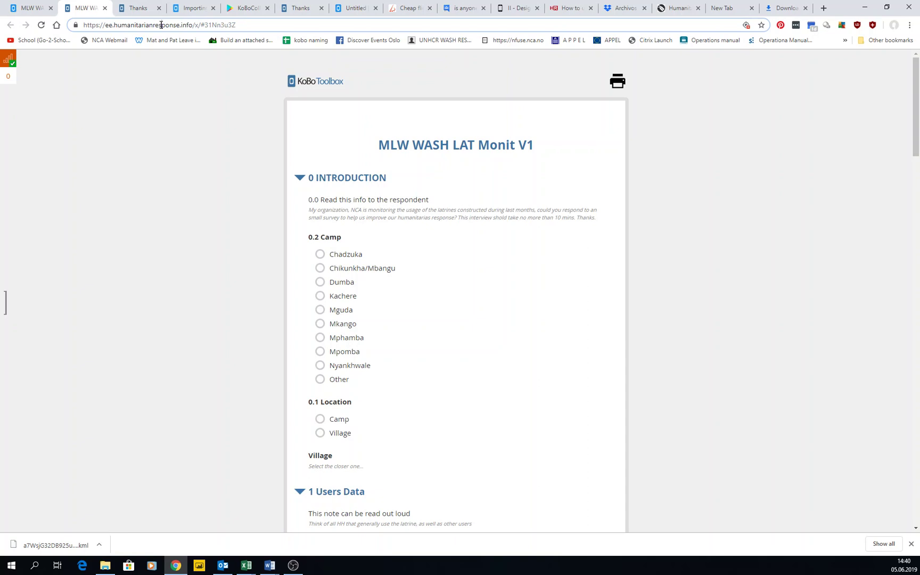
{"action": "triple_click", "coordinate": [160, 25]}
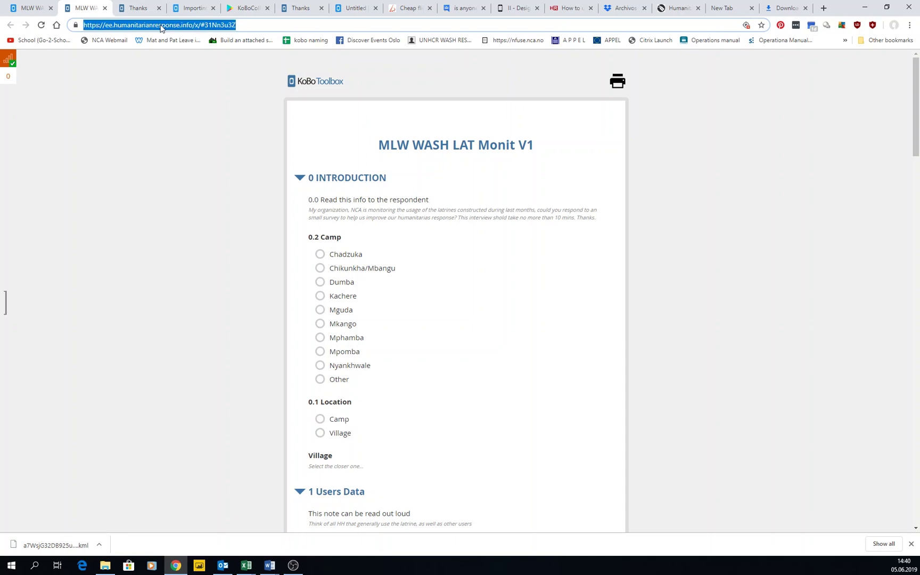
{"action": "left_click", "coordinate": [761, 25]}
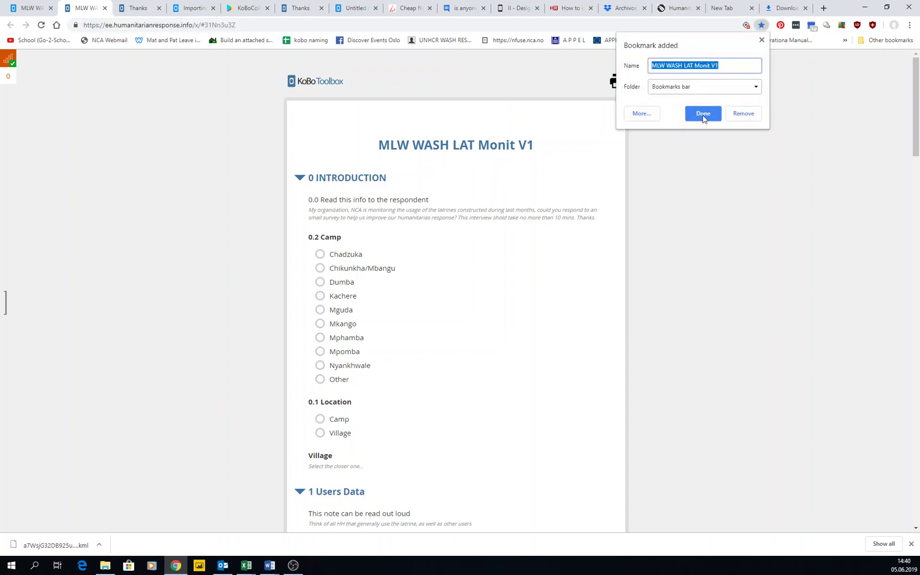
{"action": "left_click", "coordinate": [703, 114]}
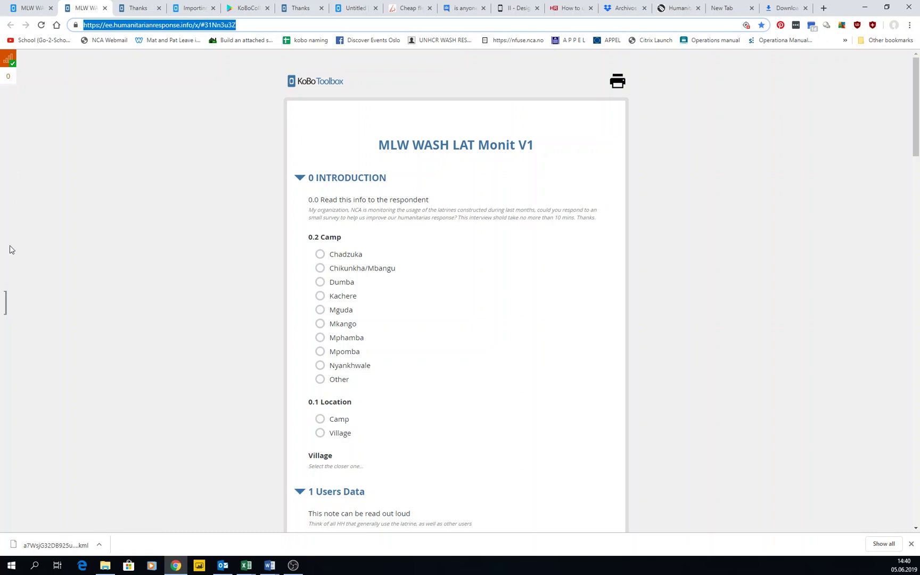
{"action": "left_click", "coordinate": [4, 304]}
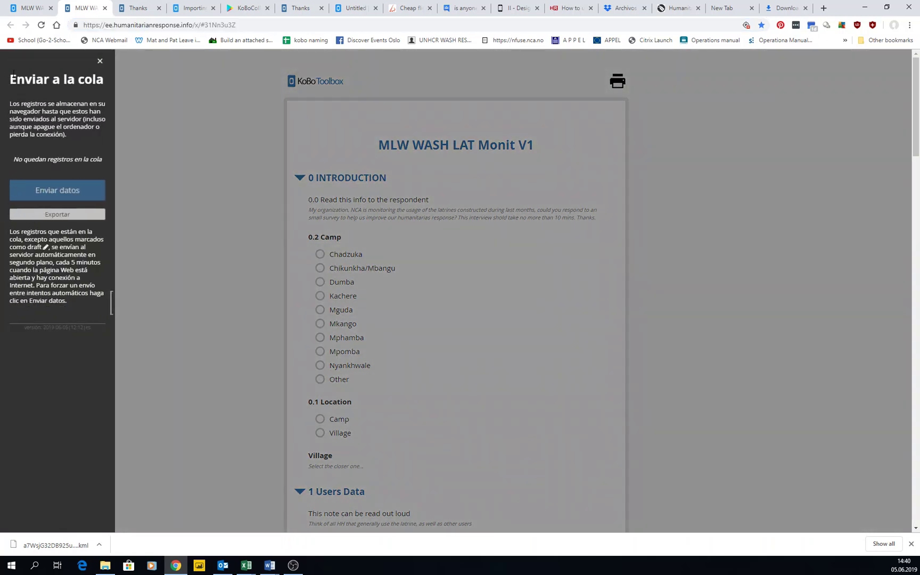
{"action": "left_click_drag", "start_coordinate": [13, 74], "coordinate": [82, 342]}
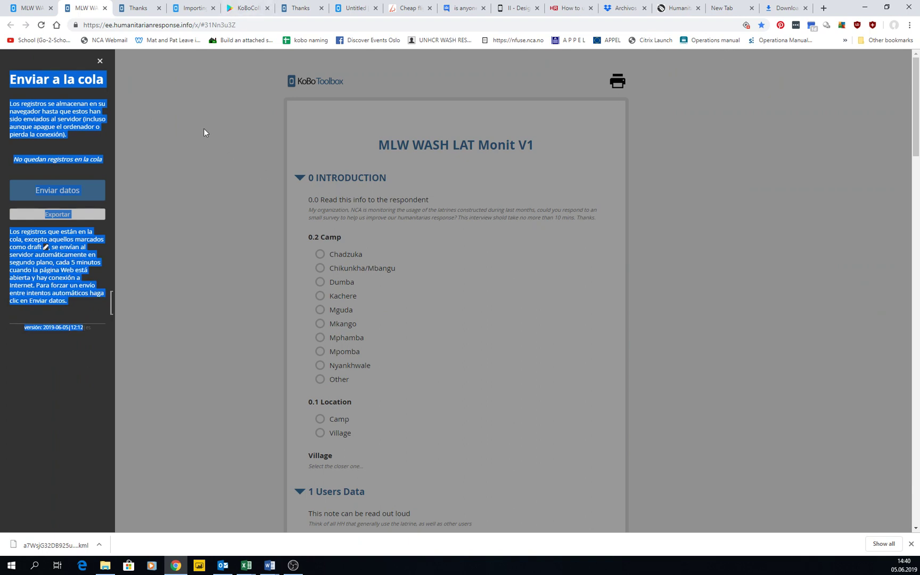
{"action": "left_click", "coordinate": [71, 111]}
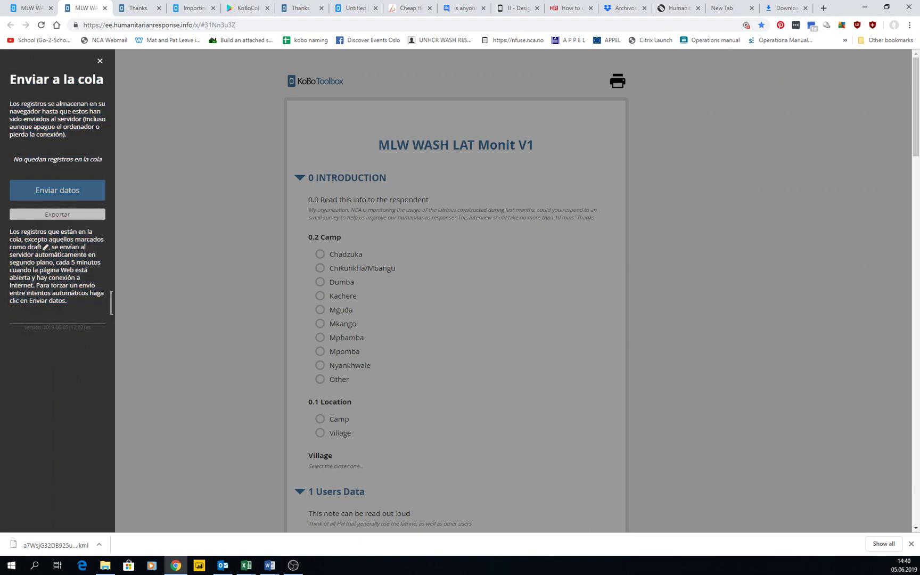
{"action": "left_click_drag", "start_coordinate": [15, 160], "coordinate": [101, 161]}
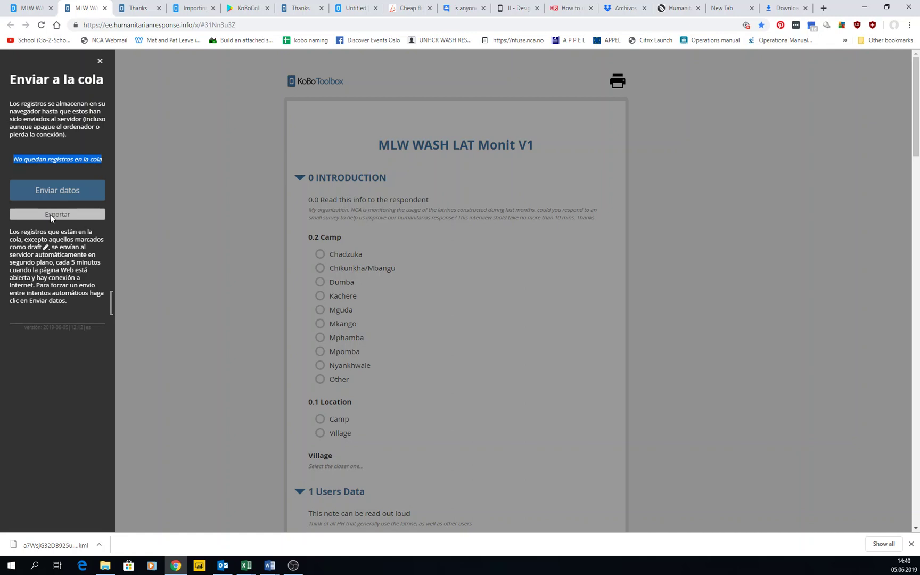
{"action": "left_click_drag", "start_coordinate": [34, 239], "coordinate": [85, 312]}
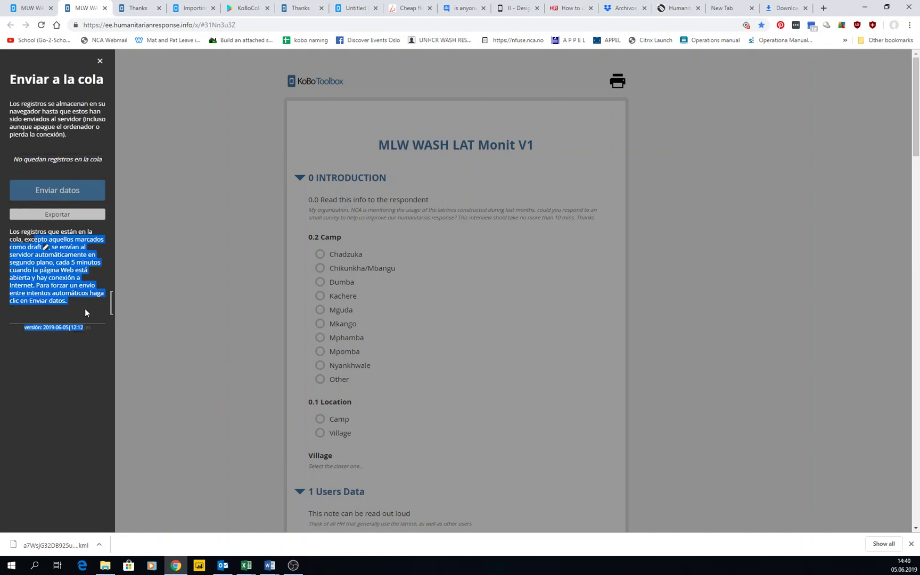
{"action": "left_click", "coordinate": [82, 300]}
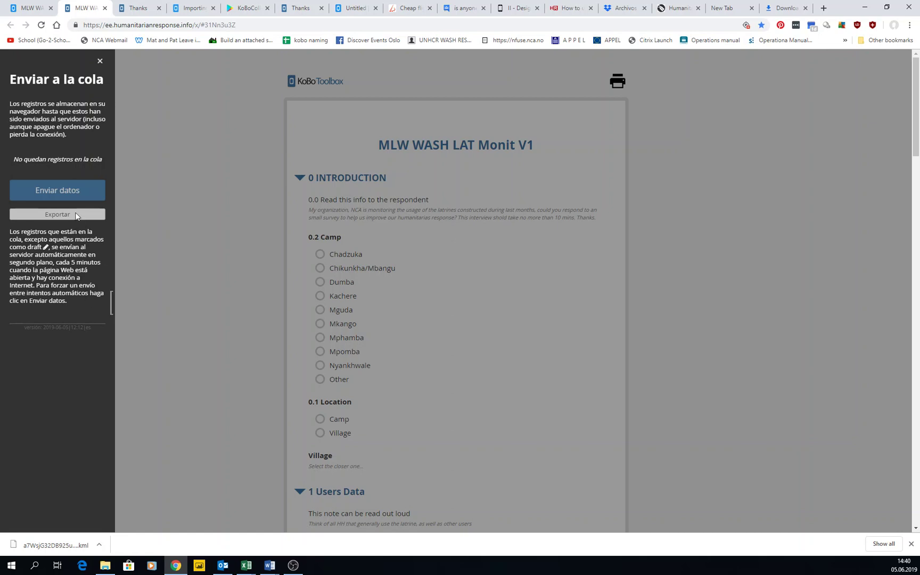
{"action": "left_click", "coordinate": [158, 250]}
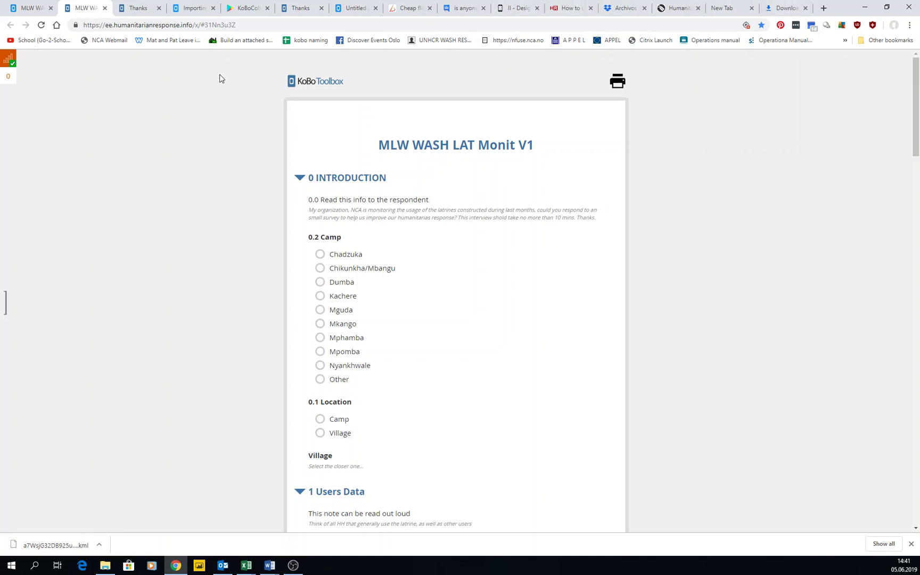
- Close the Enketo tab and switch Collect data to the embeddable web form iframe code (800×600)
{"action": "left_click", "coordinate": [105, 8]}
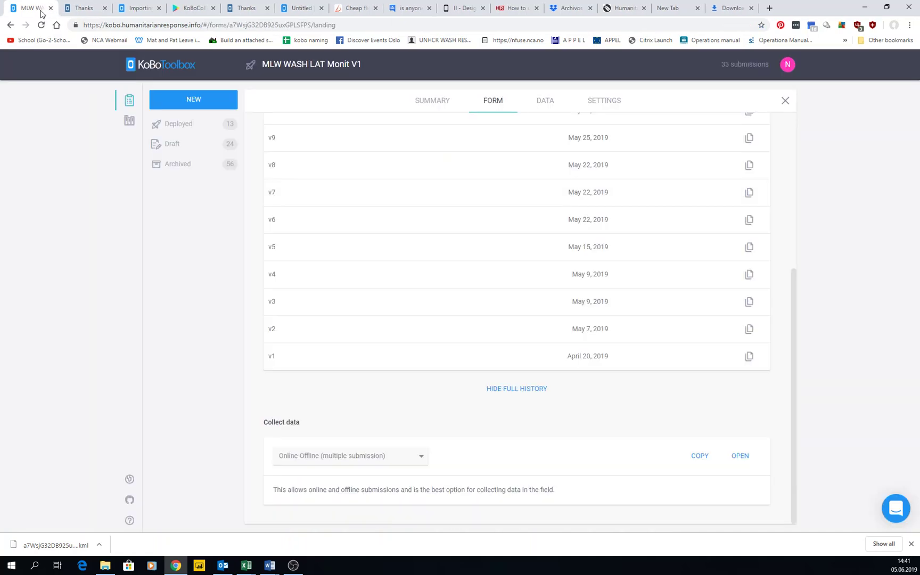
{"action": "left_click", "coordinate": [373, 457]}
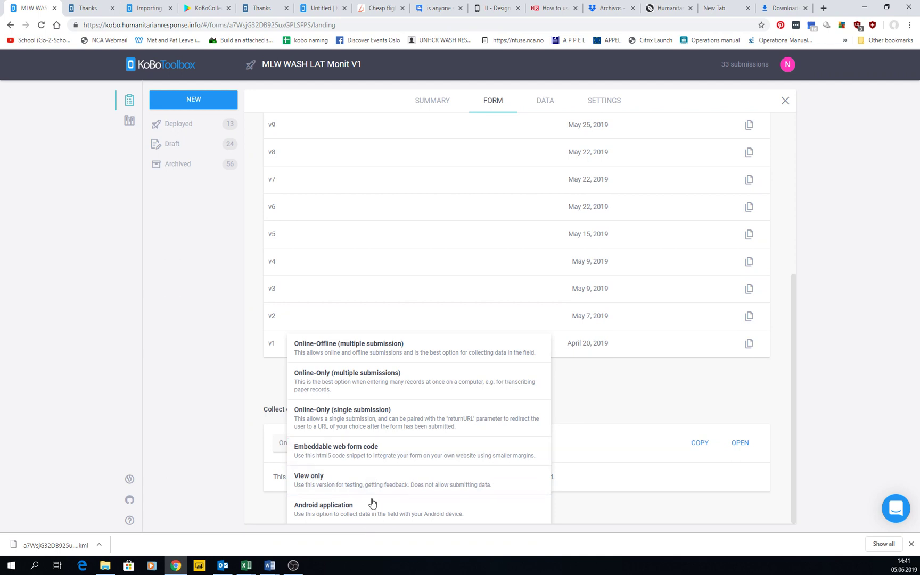
{"action": "left_click", "coordinate": [381, 452]}
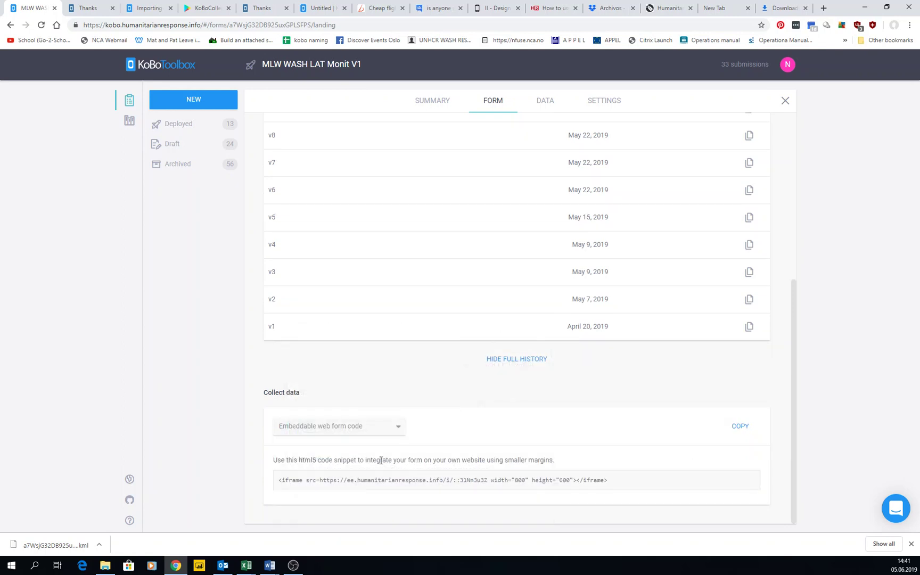